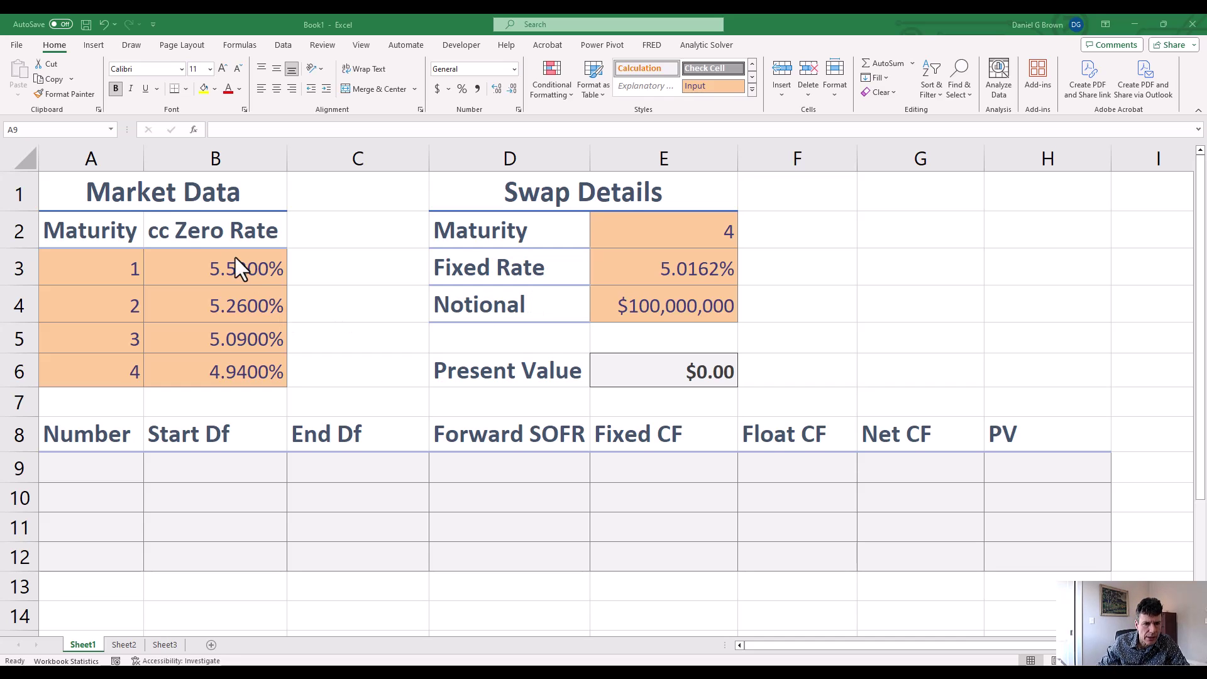
Review the Market Data table, the swap Maturity, Fixed Rate and Notional, and the Present Value SUM formula
left_click_drag(103, 189, 169, 359)
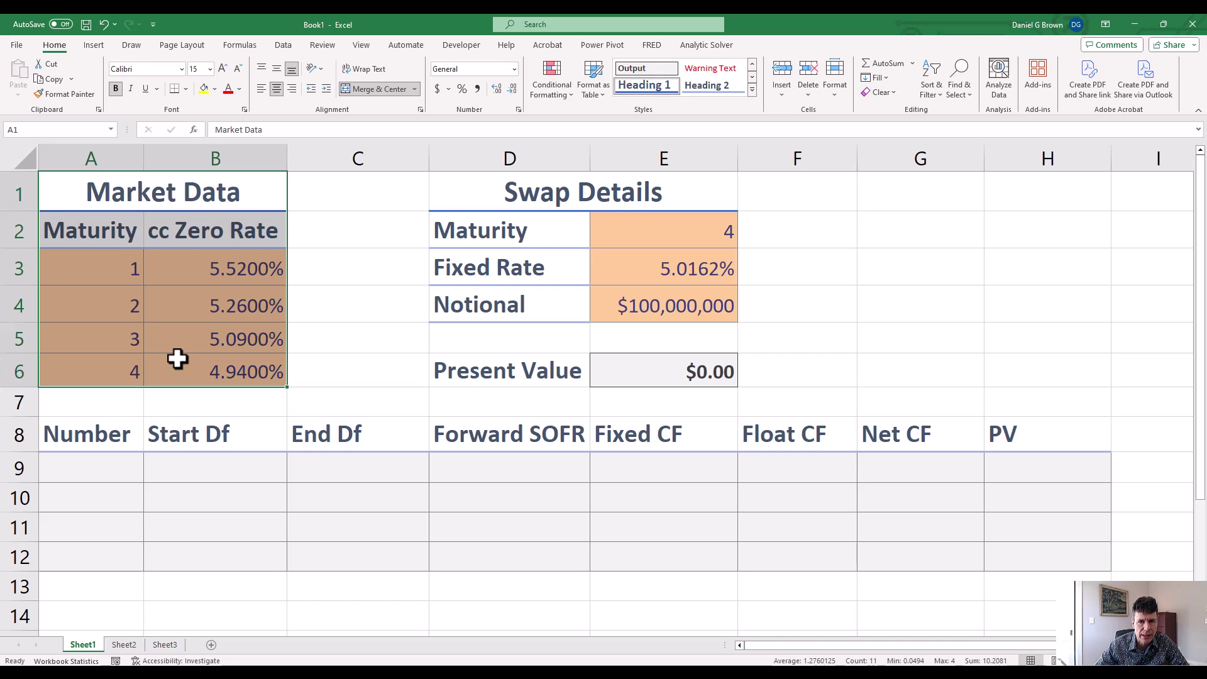
key("Right")
key("Right")
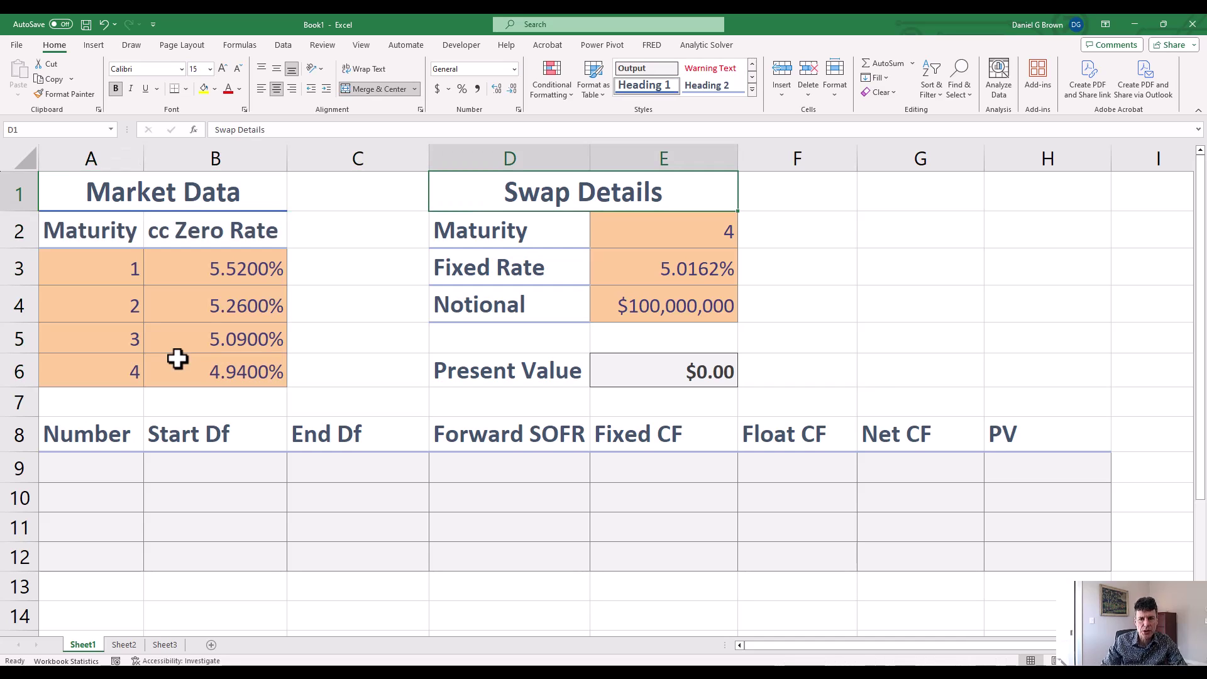
key("Down")
key("Right")
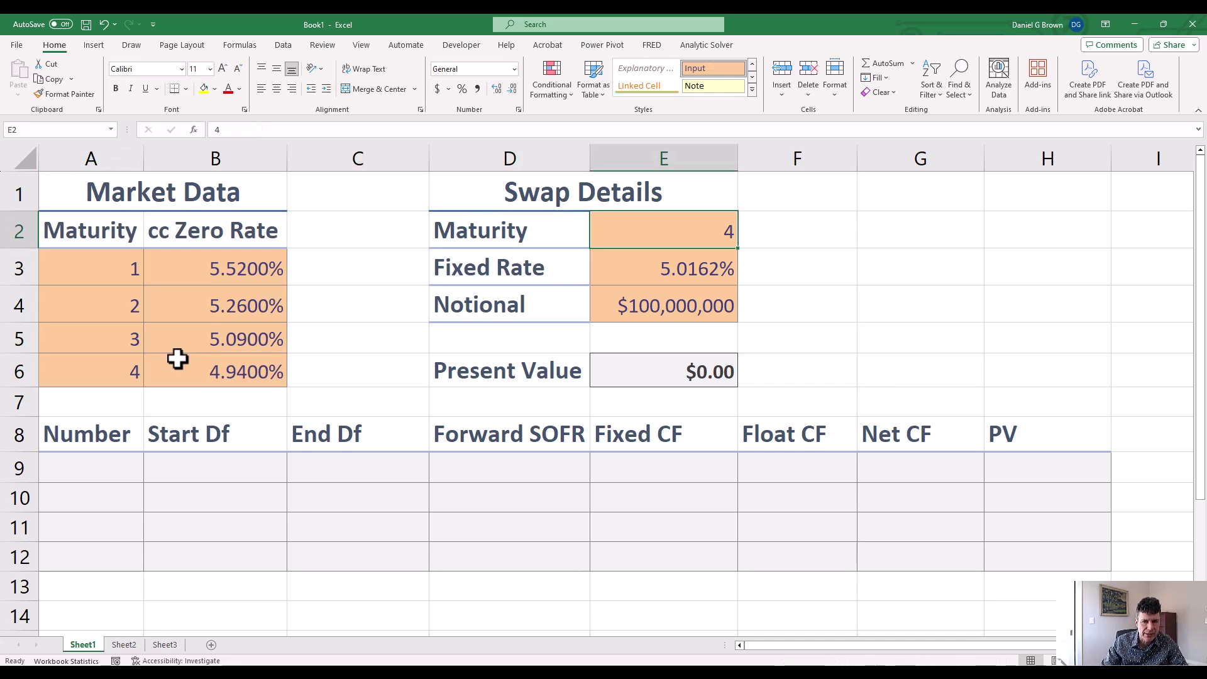
key("Down")
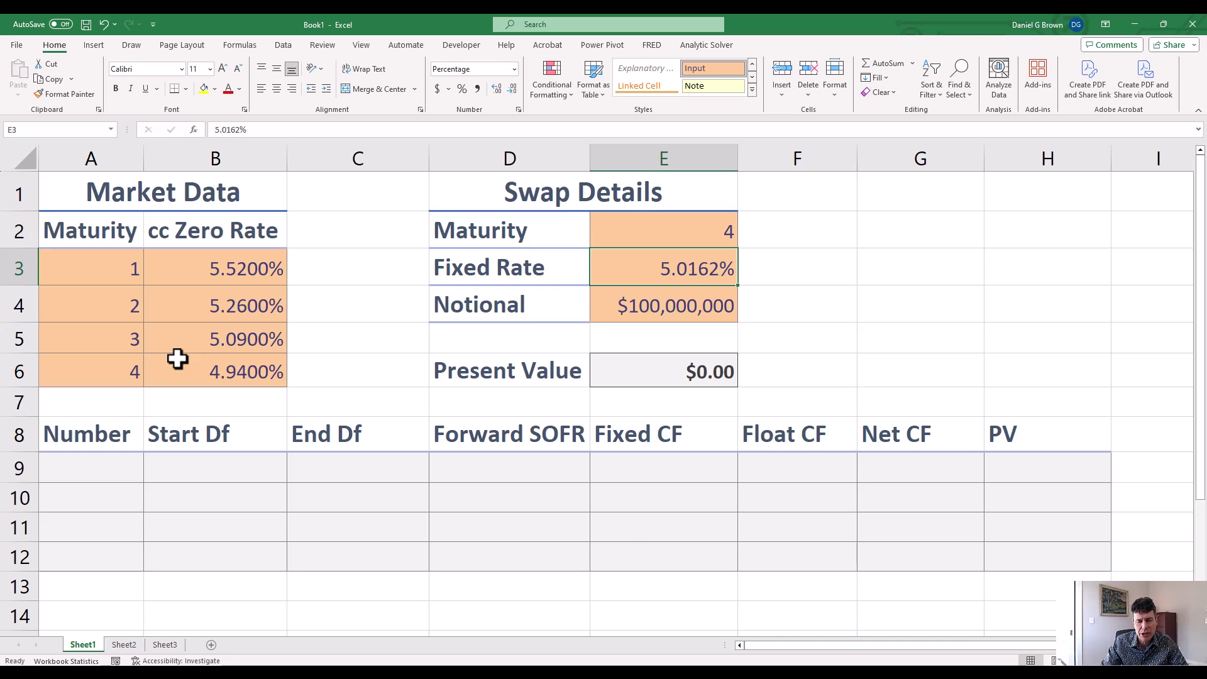
key("Down")
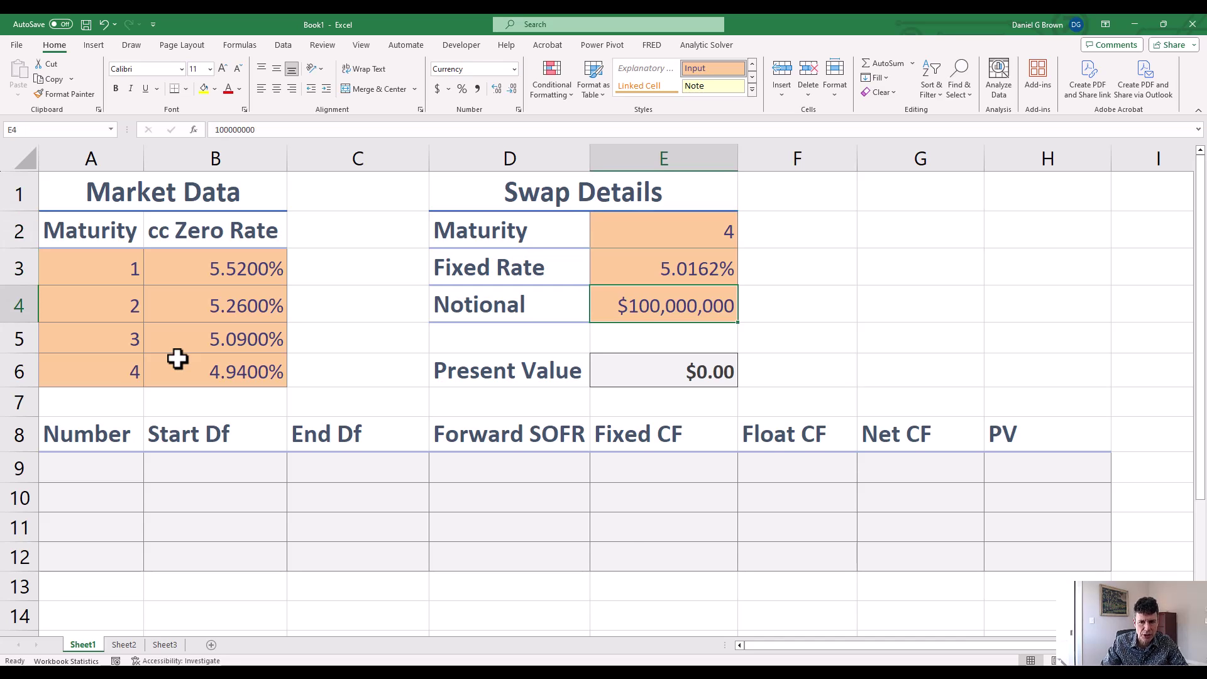
key("Up")
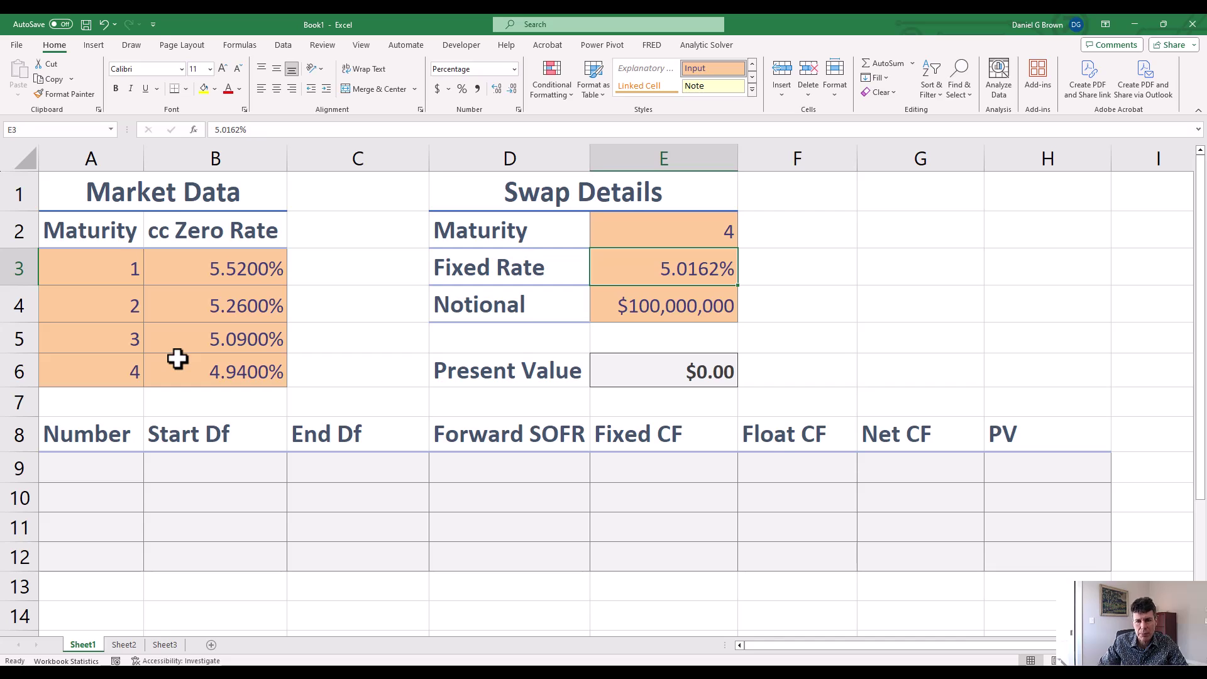
key("Down")
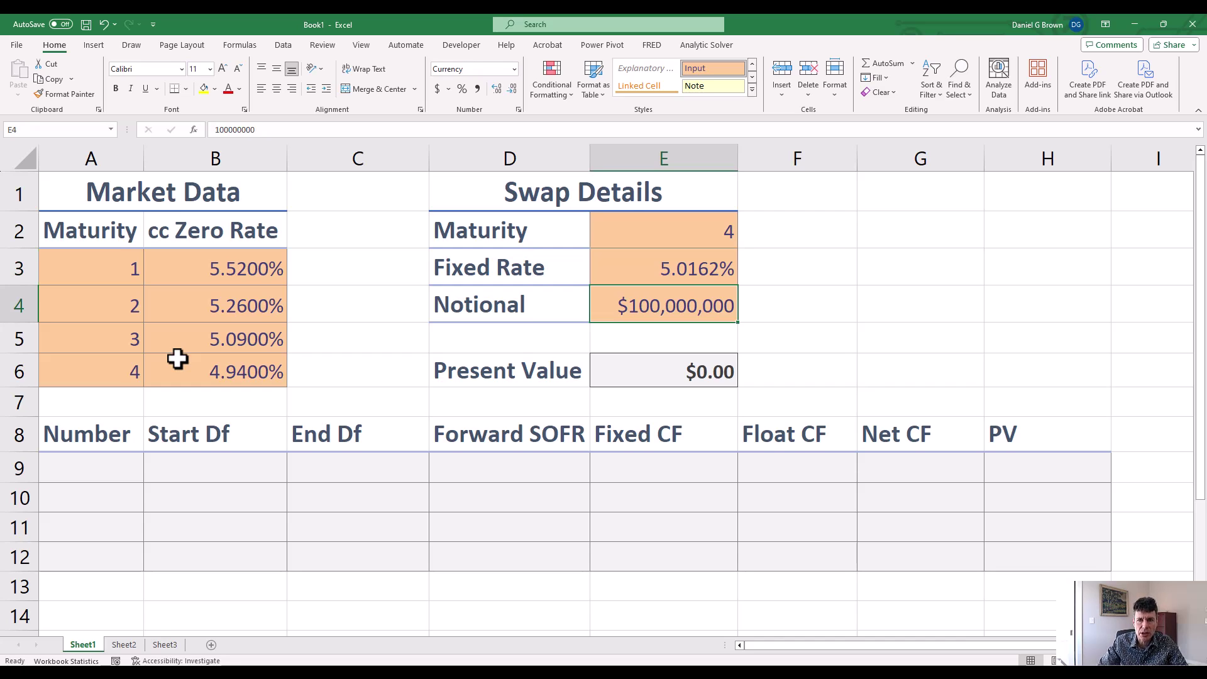
key("Up")
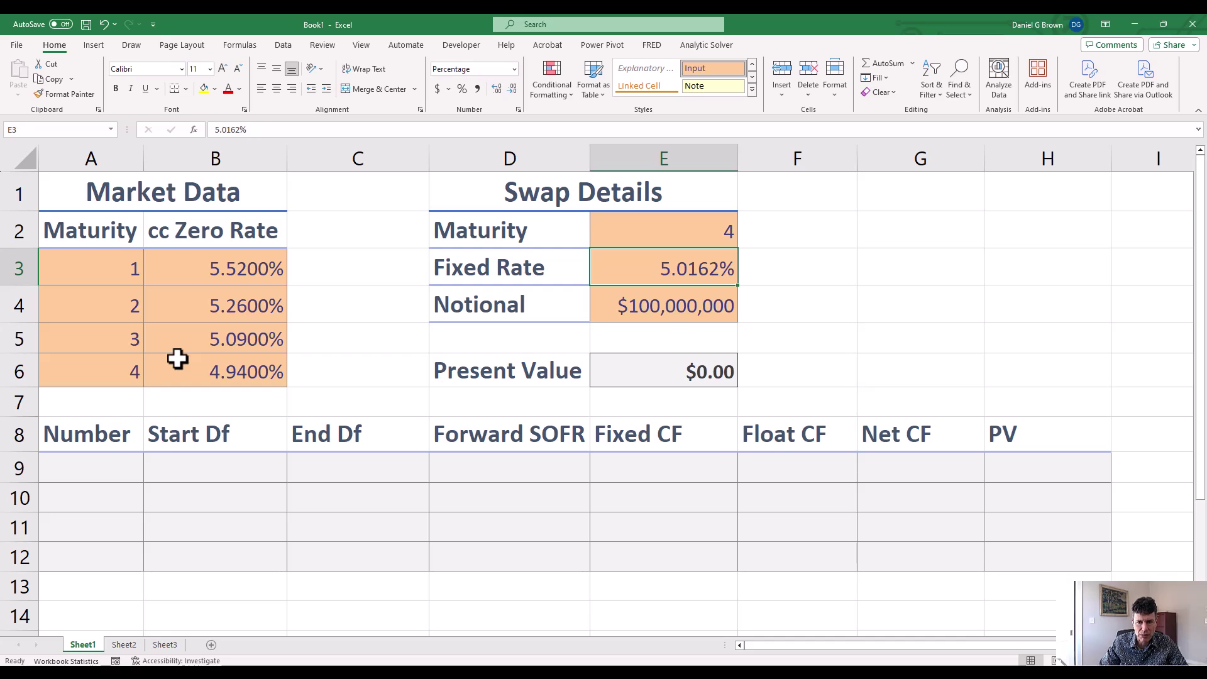
key("Down")
key("Down")
key("Down")
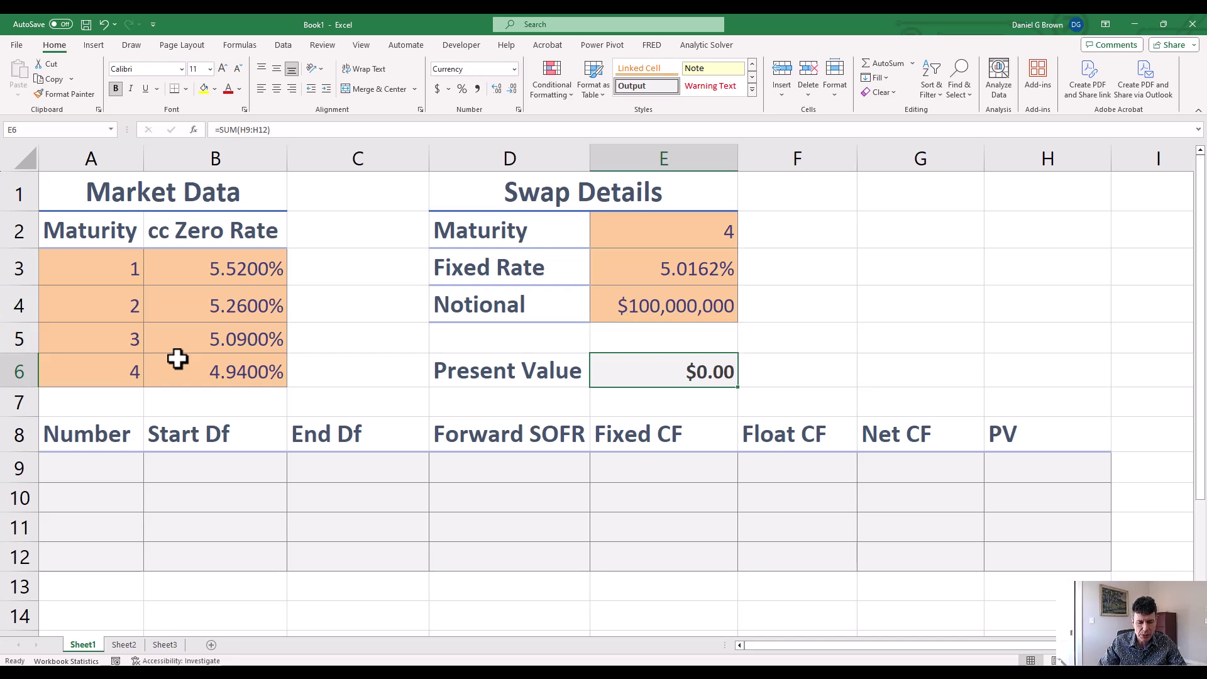
key("F2")
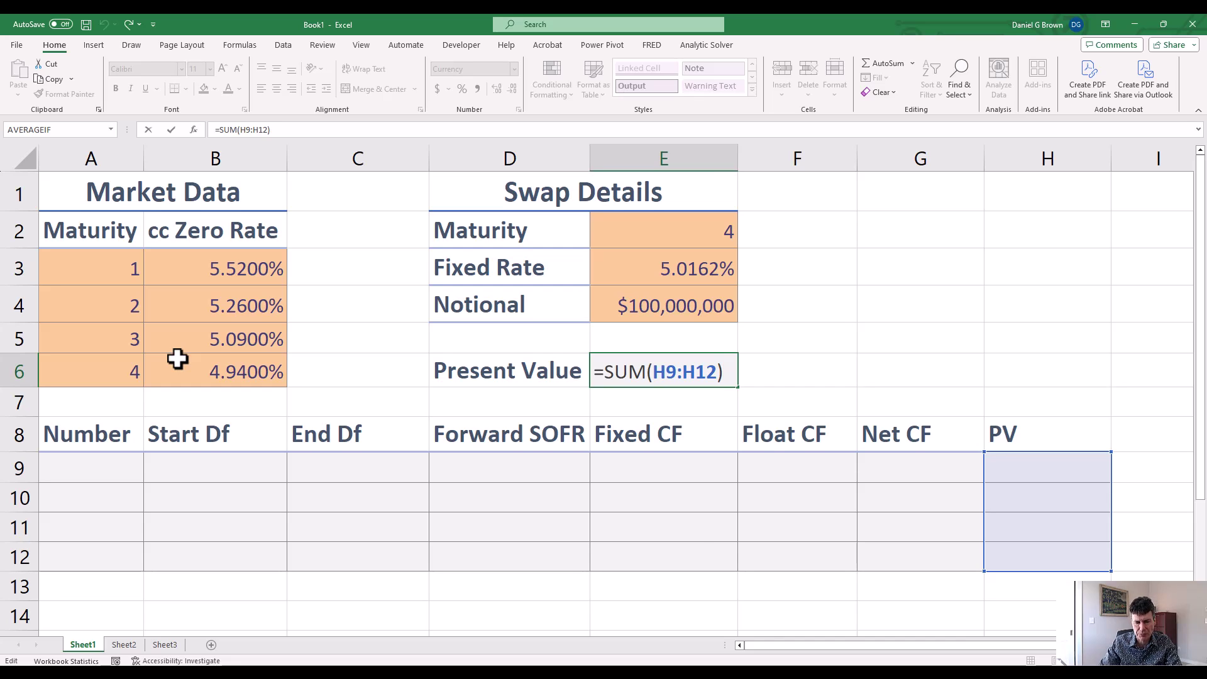
key("Escape")
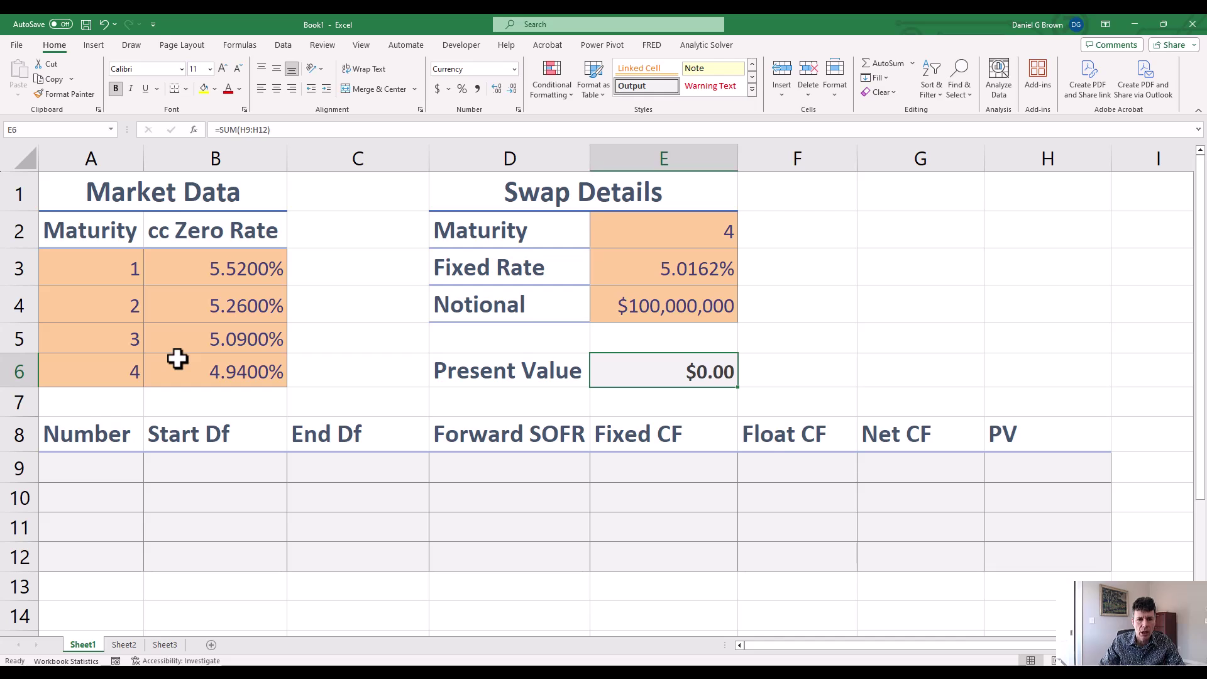
Enter =SEQUENCE(4) in A9 so periods 1 to 4 spill into A9:A12
key("Left")
key("Left")
key("Left")
key("Down")
key("Down")
key("Down")
key("Left")
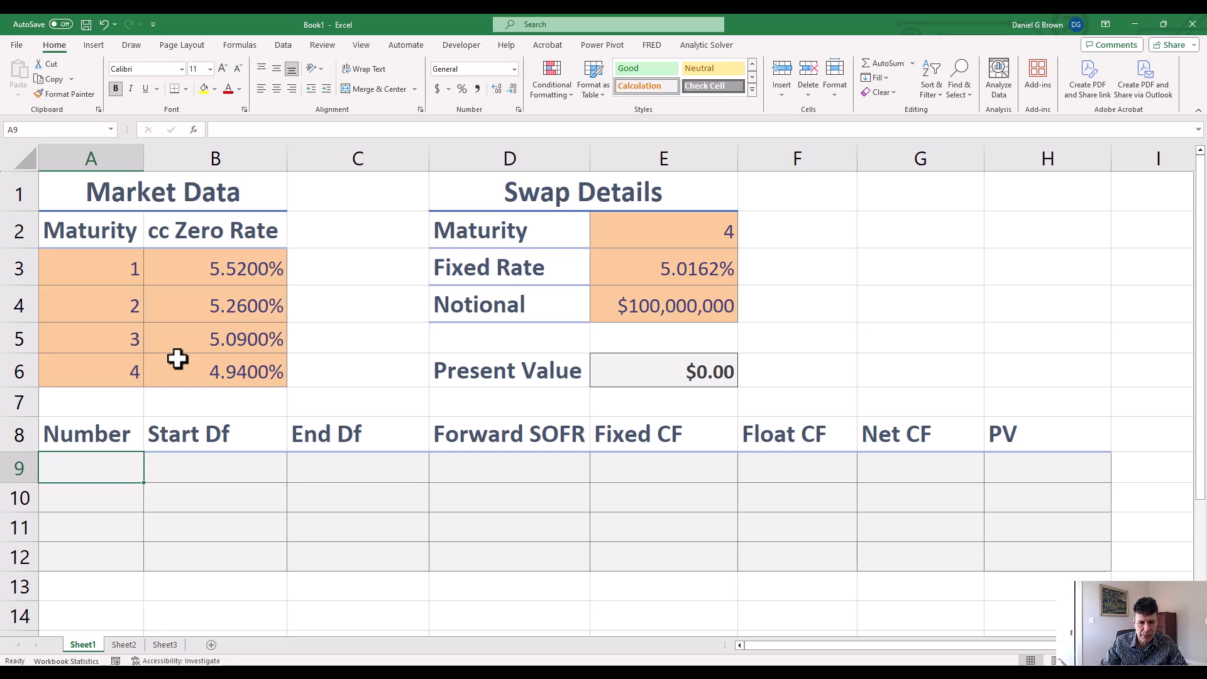
key("Up")
key("Up")
key("Up")
key("Up")
key("Up")
key("Up")
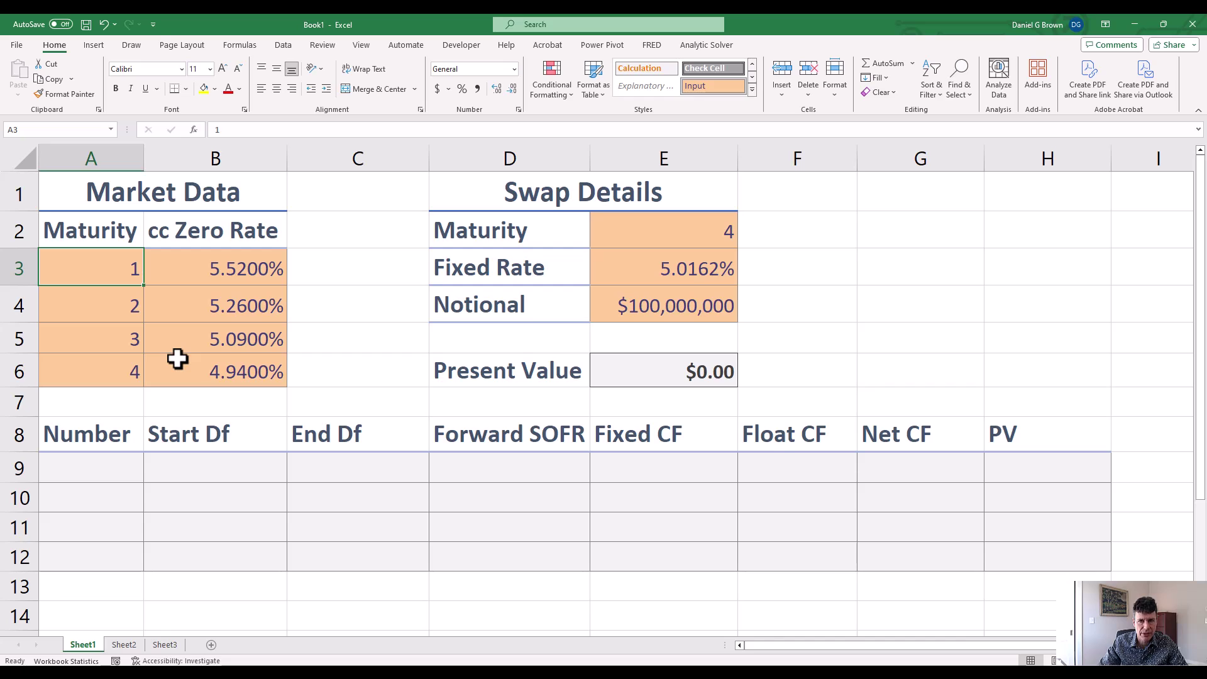
key("Down")
key("Down")
key("Down")
key("Down")
key("Down")
key("Down")
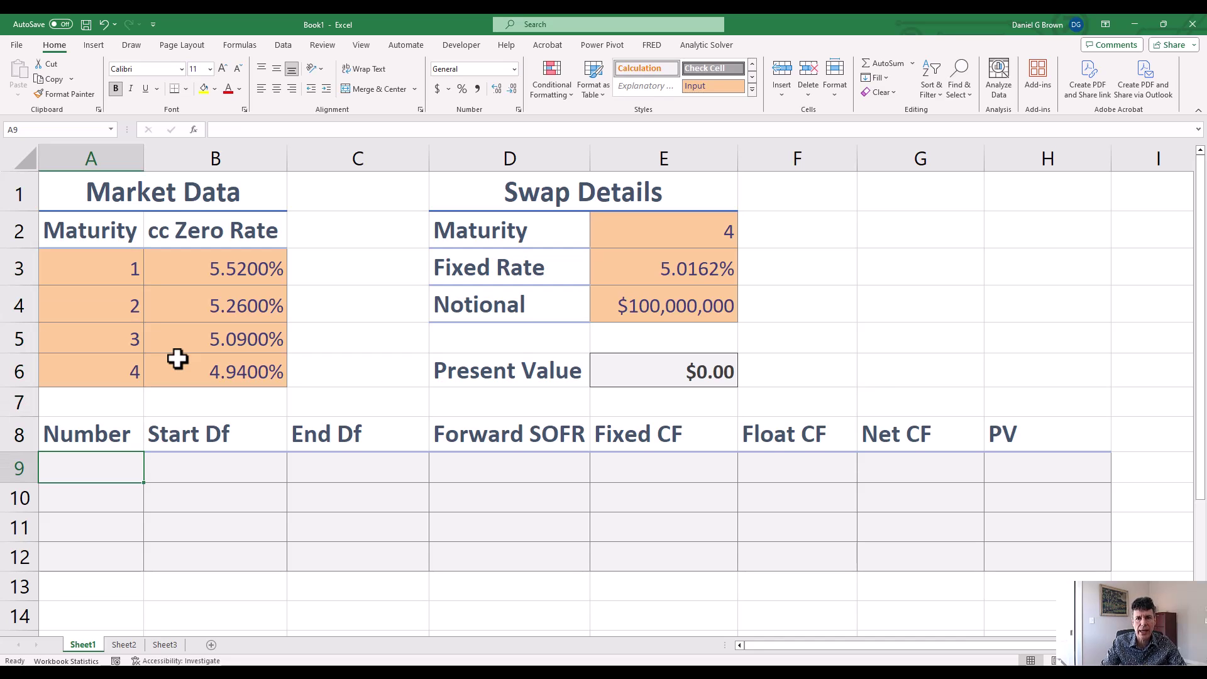
type("=seq")
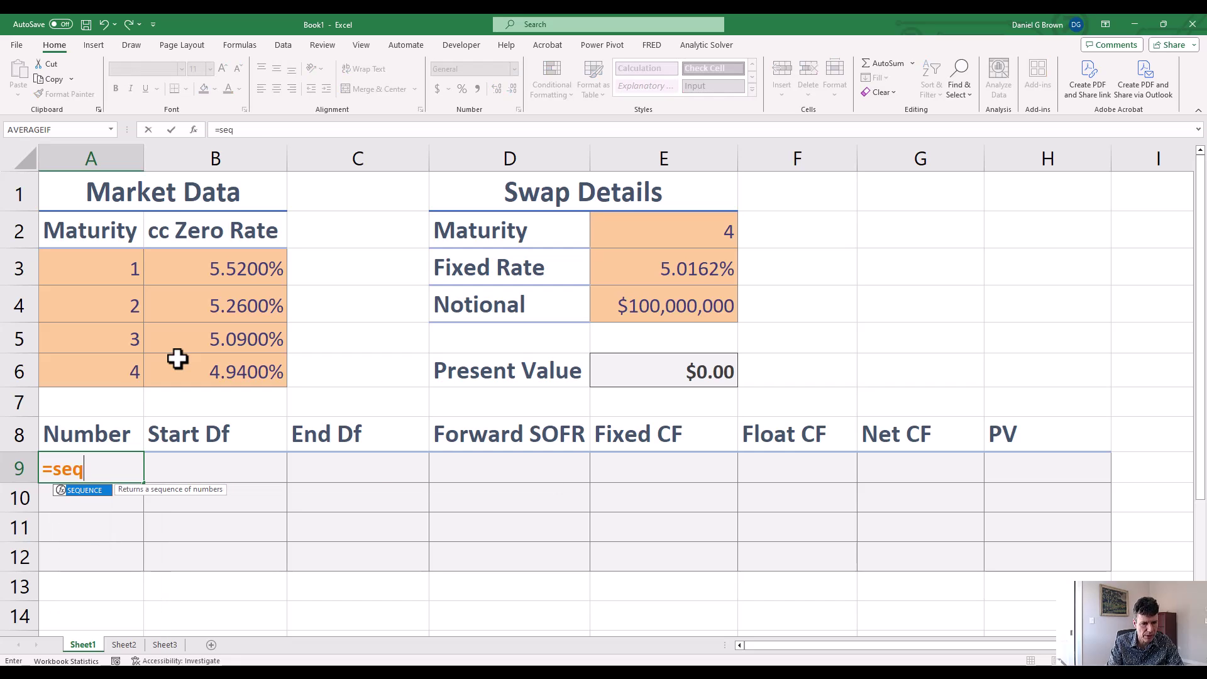
key("Tab")
type("4)")
key("Return")
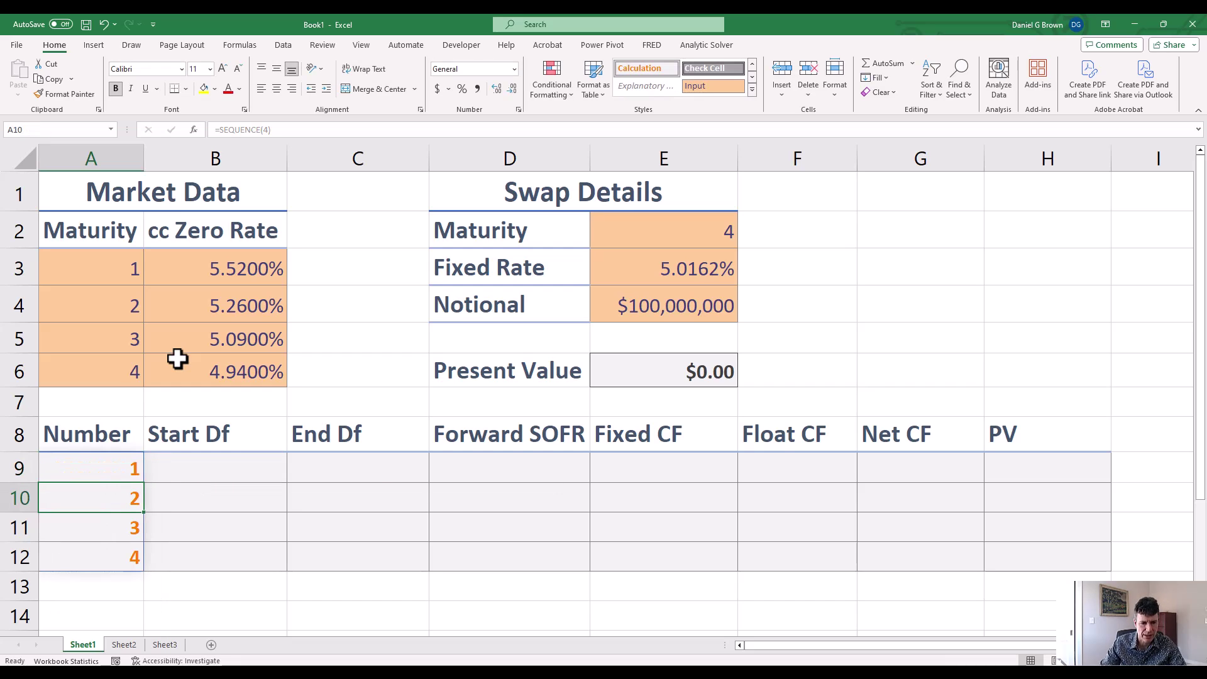
key("Up")
key("Down")
key("Down")
key("Down")
key("Up")
key("Up")
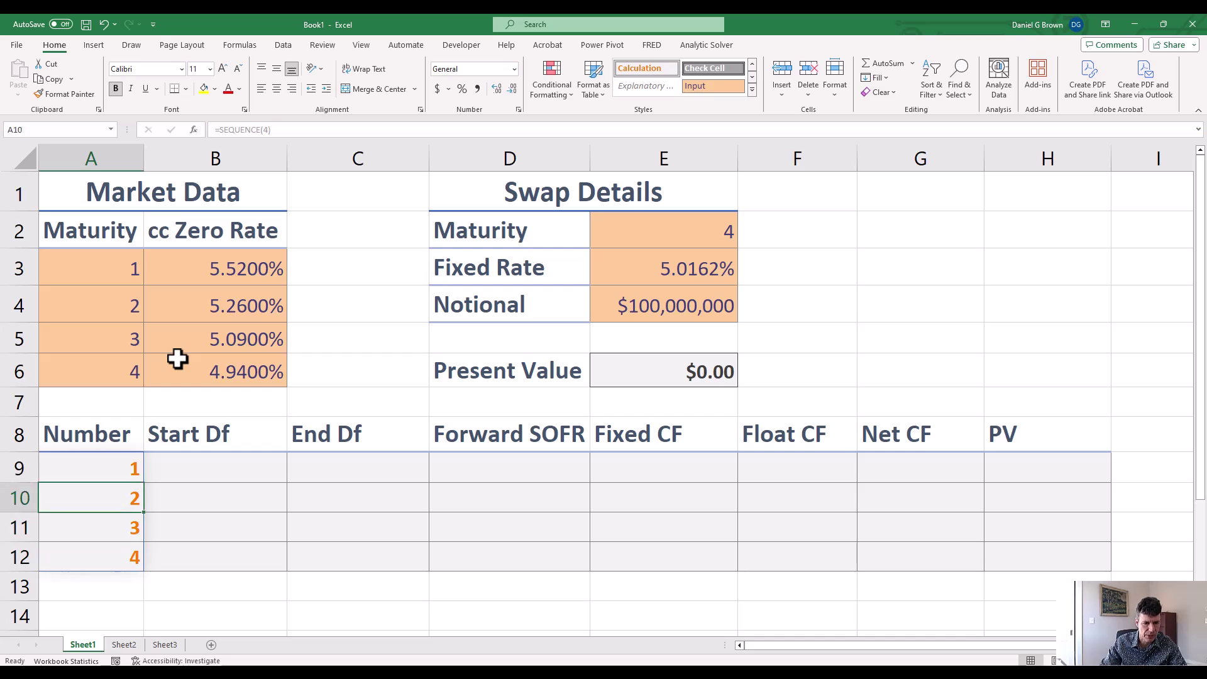
key("Up")
key("Right")
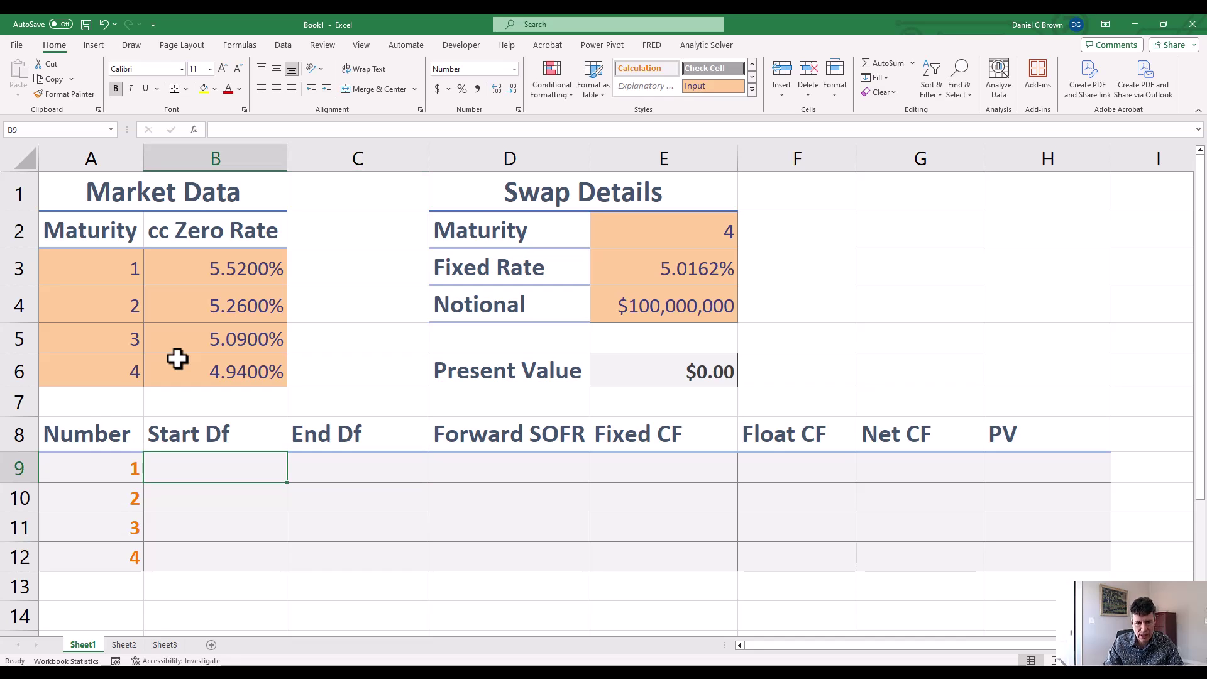
key("Right")
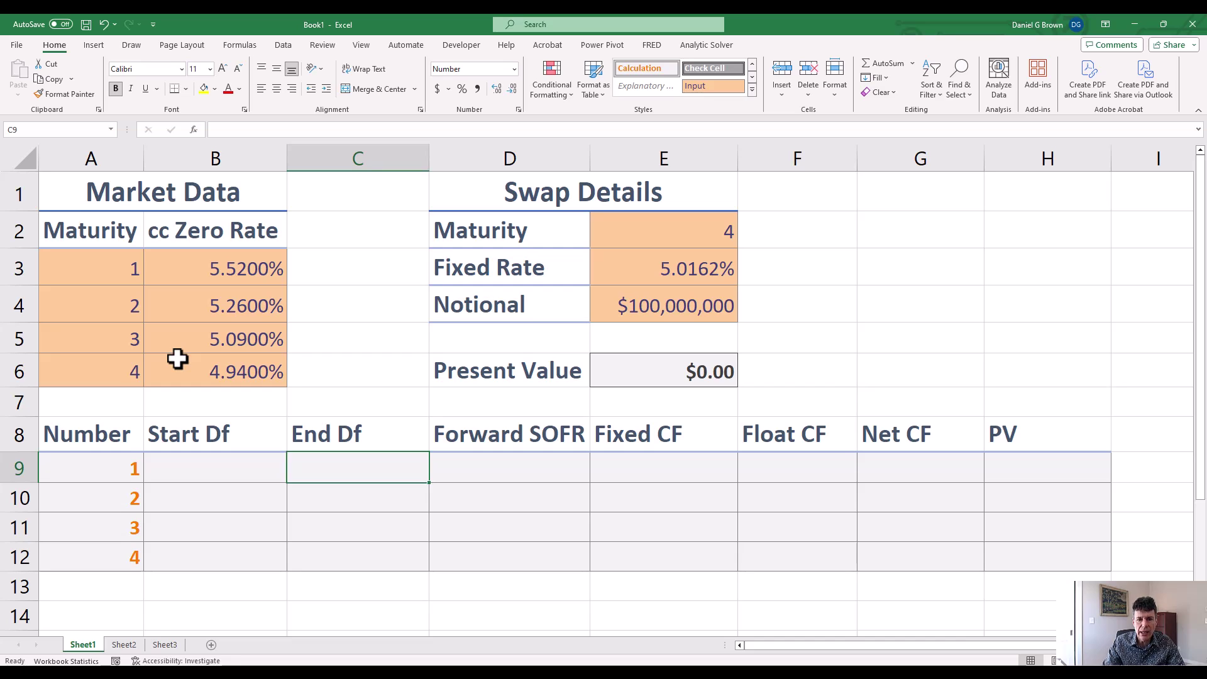
key("Left")
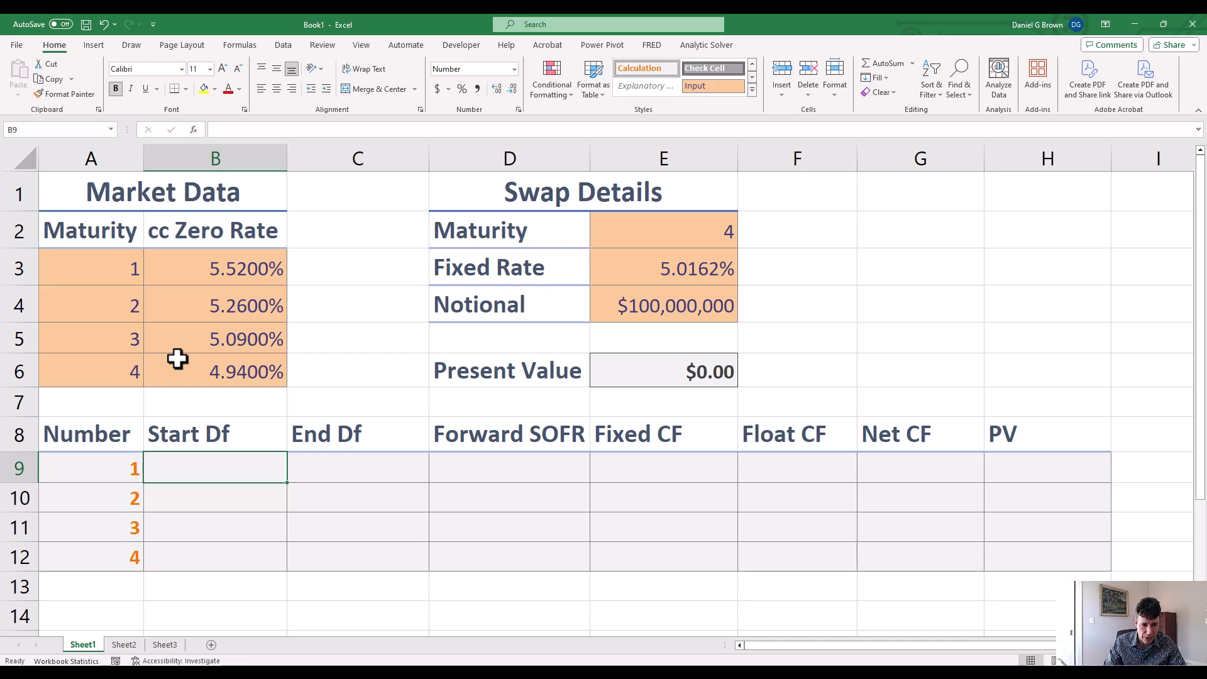
key("Down")
key("Down")
key("Down")
key("Up")
key("Up")
key("Up")
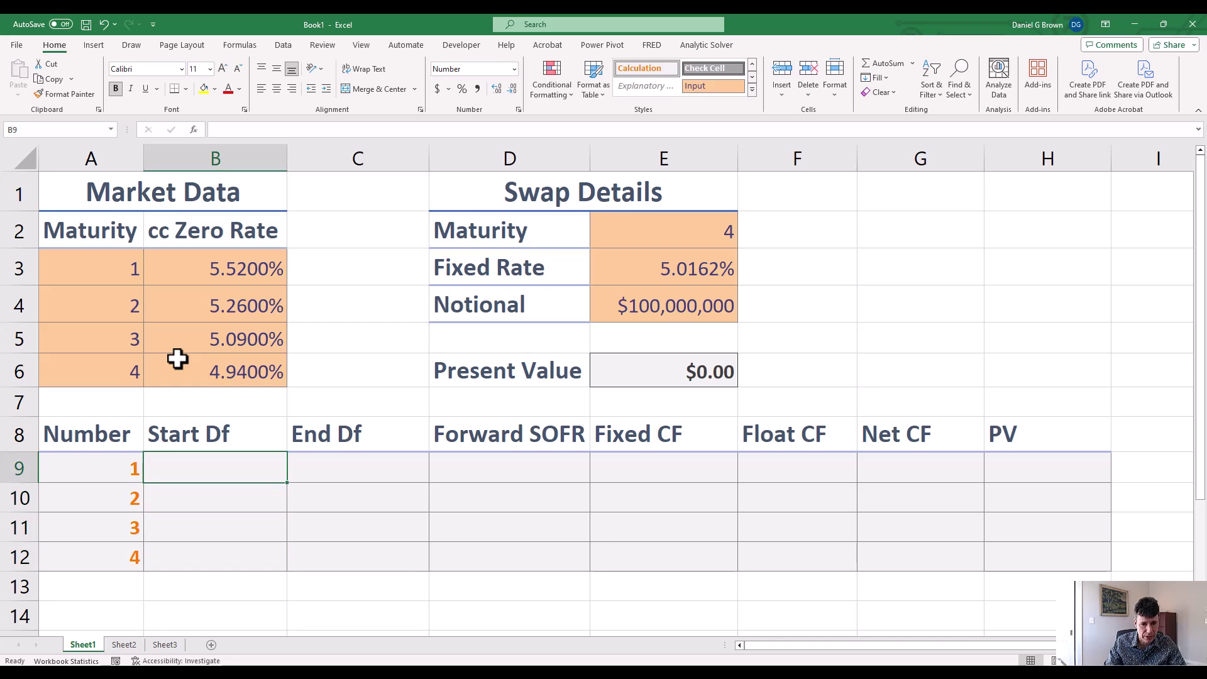
key("Right")
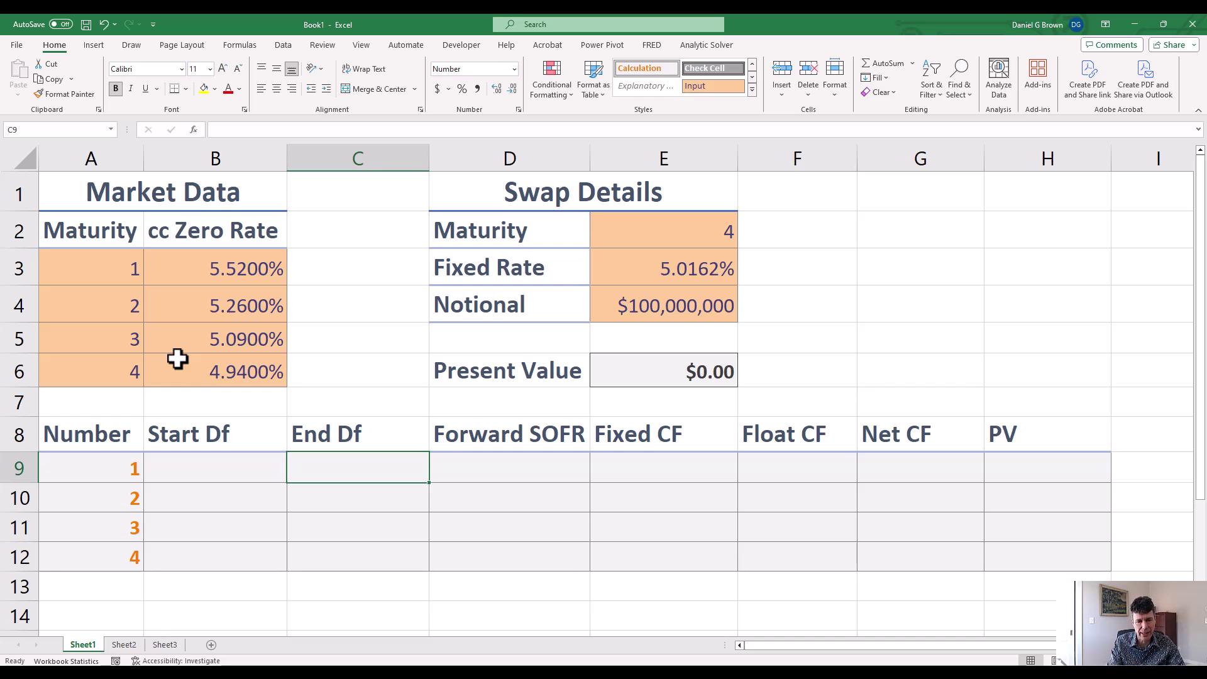
Enter =EXP(-B3*A3) in C9 for the year-one discount factor 0.946296
type("=exp(-")
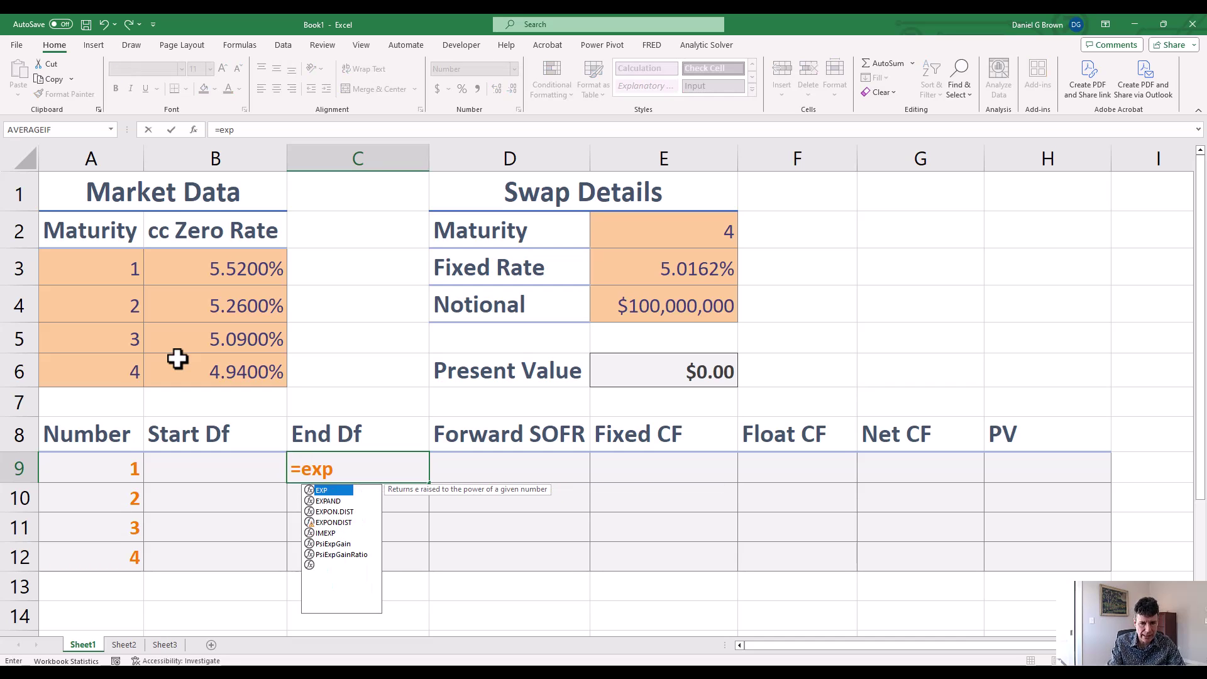
key("Up")
key("Up")
key("Up")
key("Up")
key("Up")
key("Up")
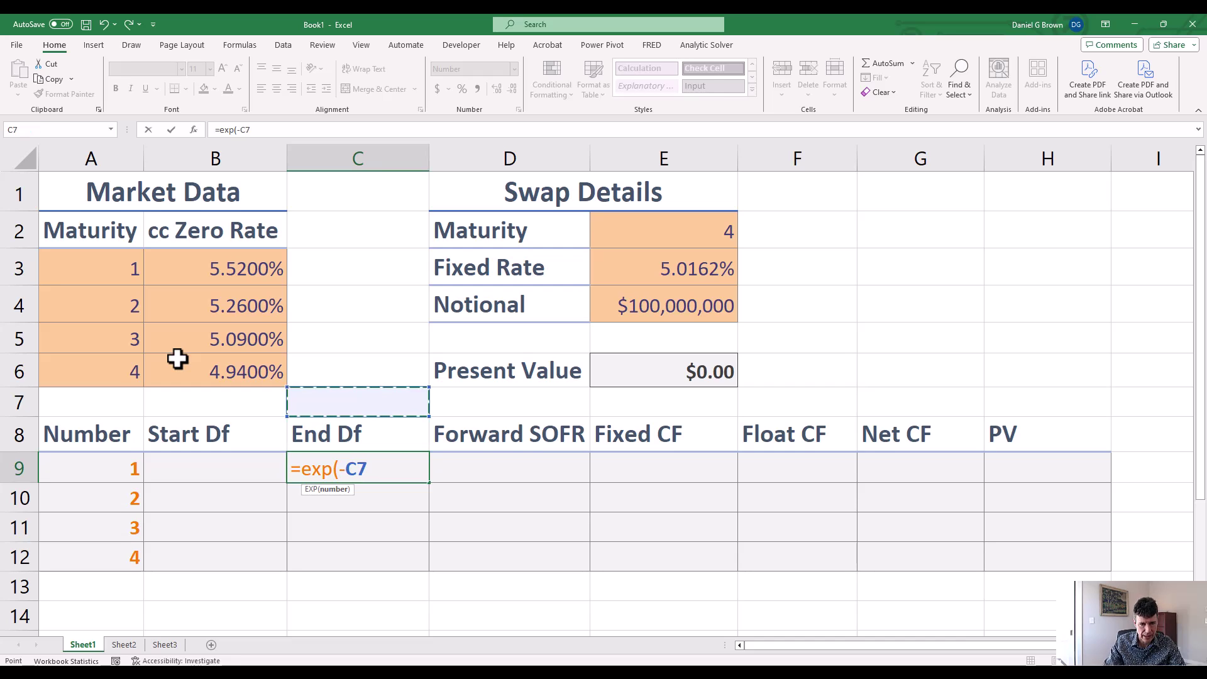
key("Left")
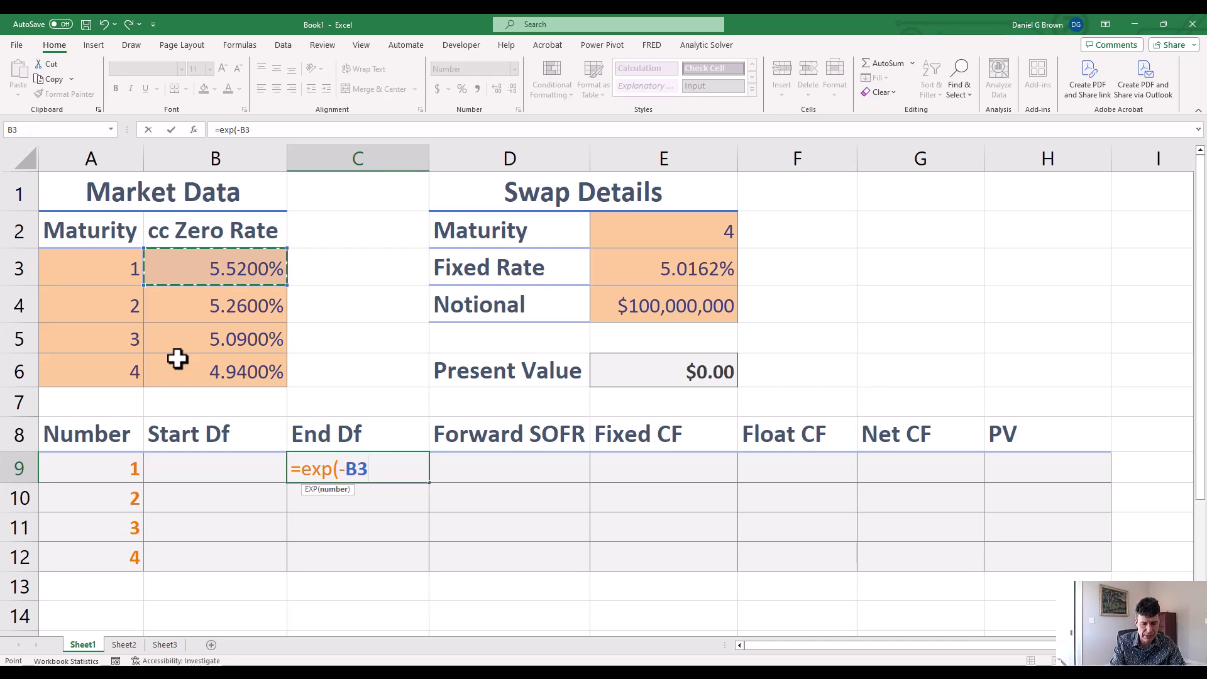
type("*")
key("Up")
key("Up")
Copy the End Df formula down to C12, giving 0.900144, 0.858387 and 0.820698
key("Up")
key("Up")
key("Up")
key("Up")
key("Left")
key("Left")
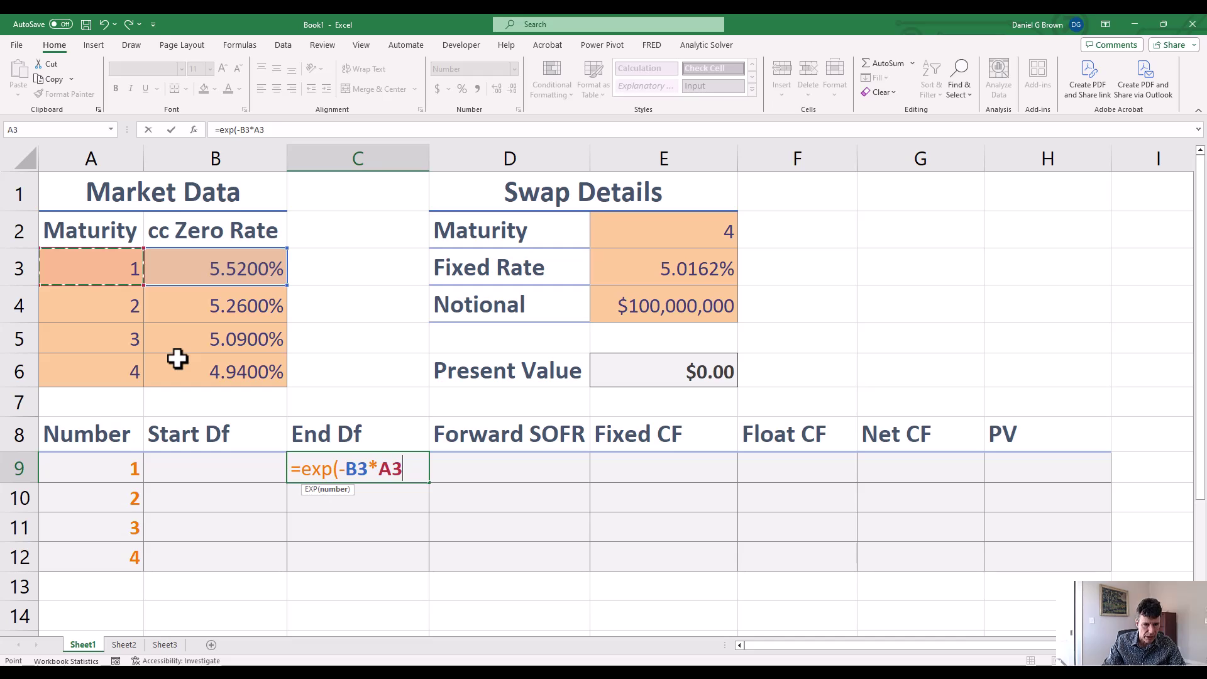
key("Return")
key("Up")
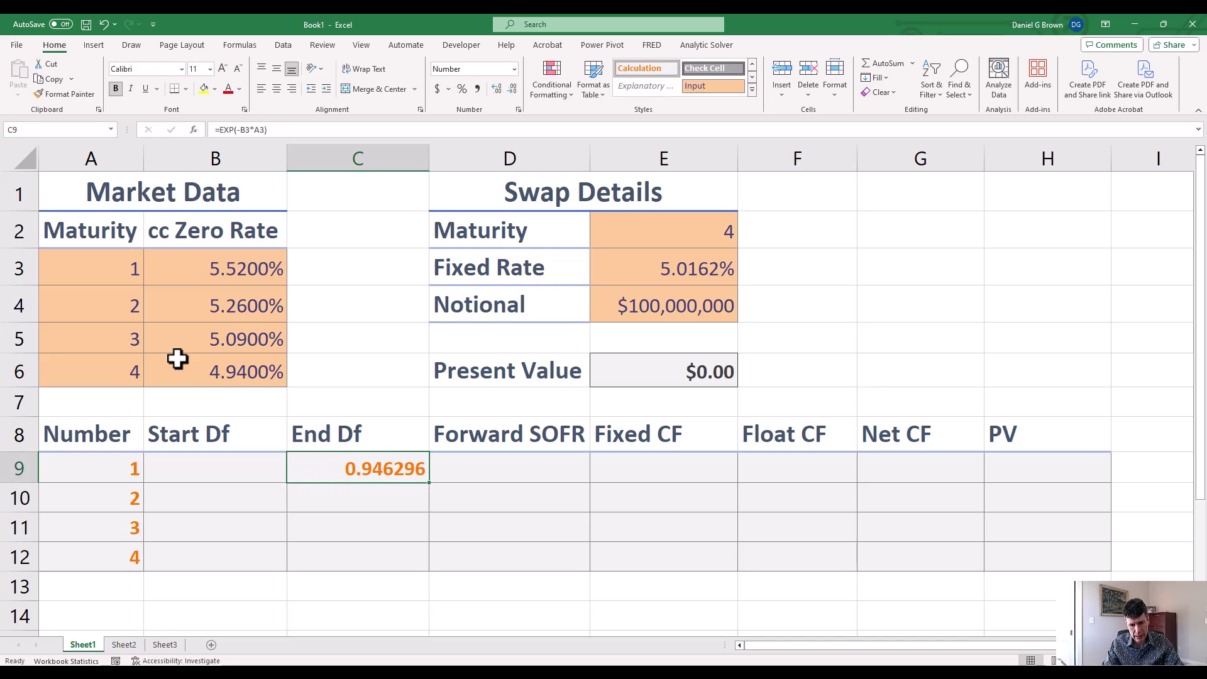
key("ctrl+c")
key("shift+Down")
key("shift+Down")
key("shift+Down")
key("ctrl+v")
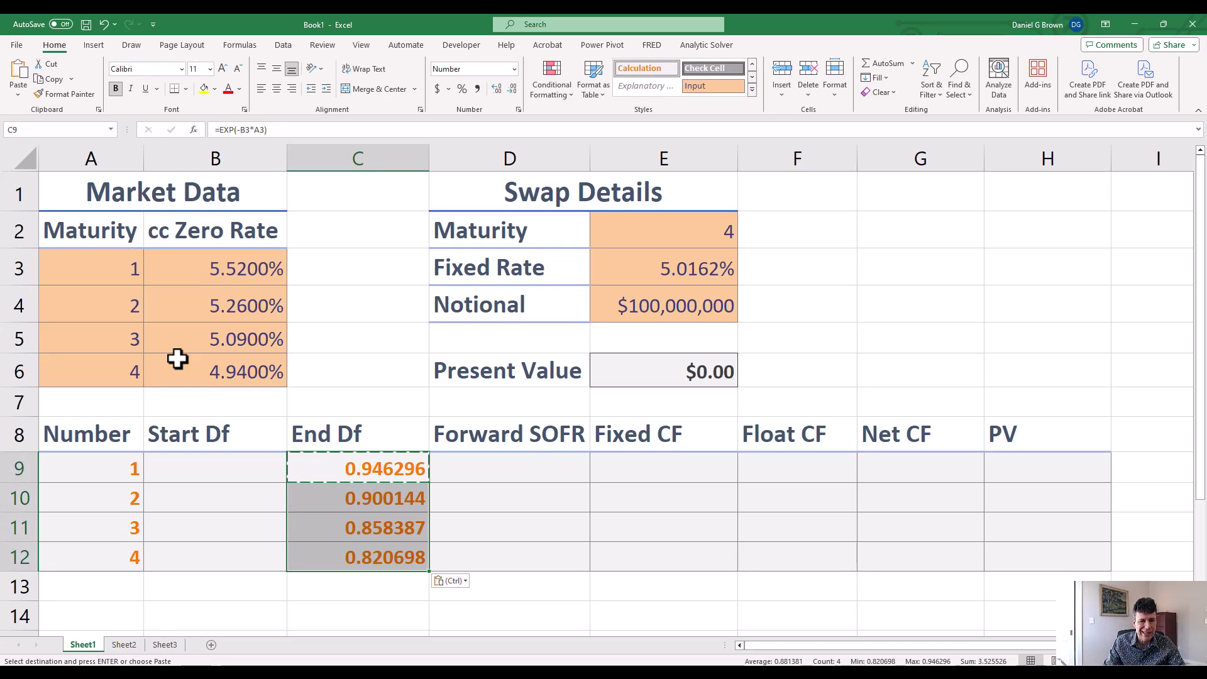
key("Left")
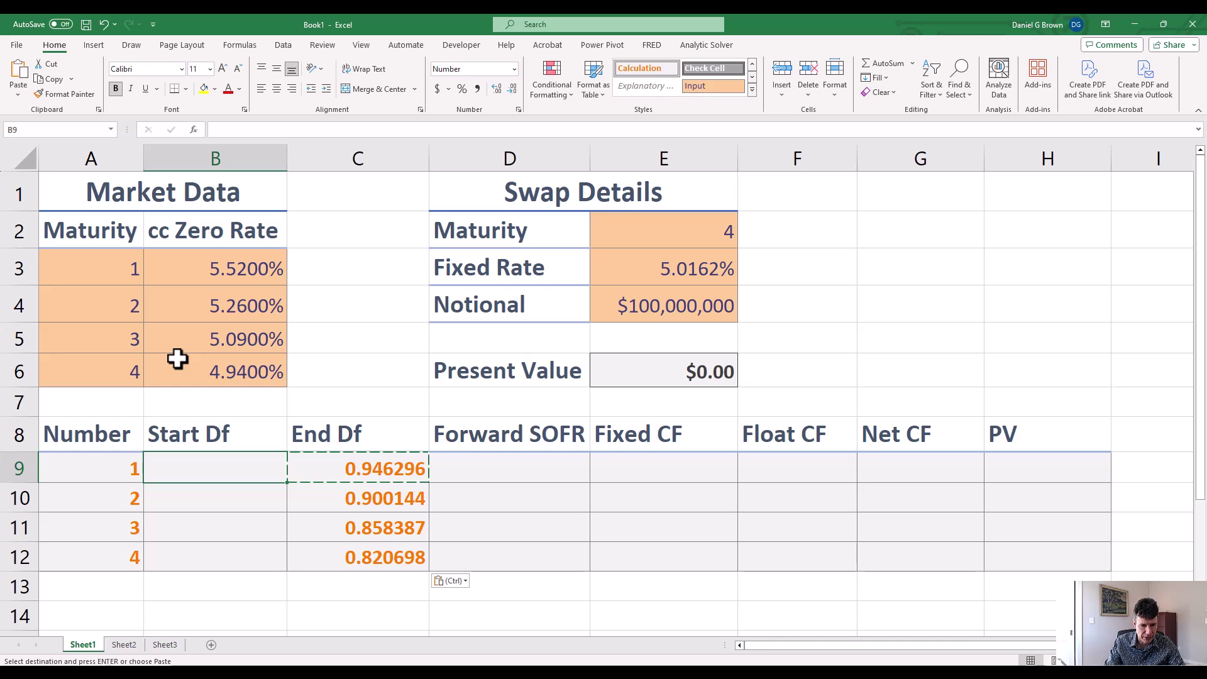
Set Start Df to 1 in B9 and =C9 in B10, copied down through B12
type("1")
key("Return")
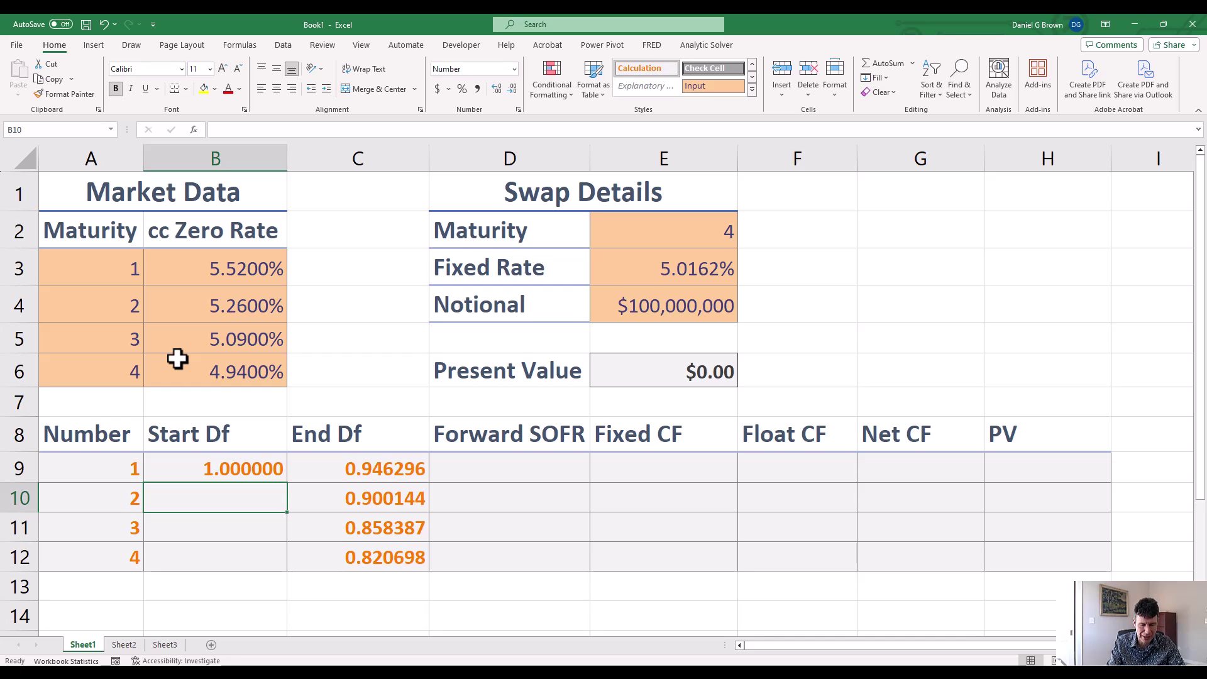
type("=C9")
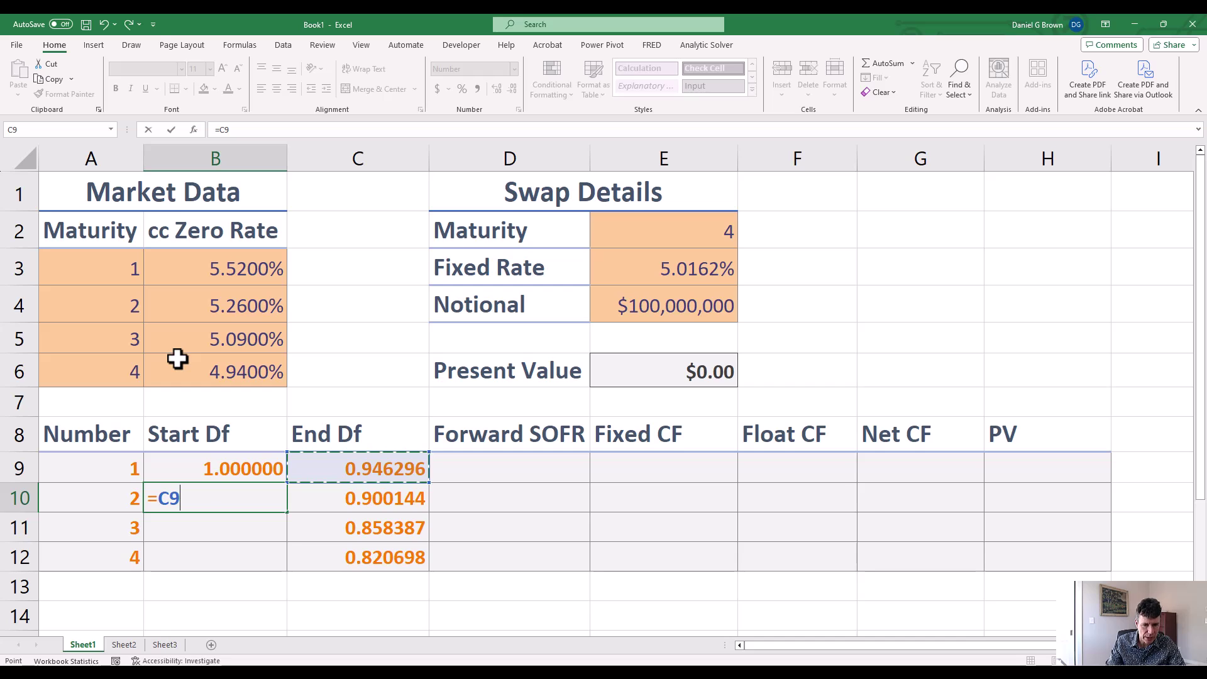
key("Return")
key("Up")
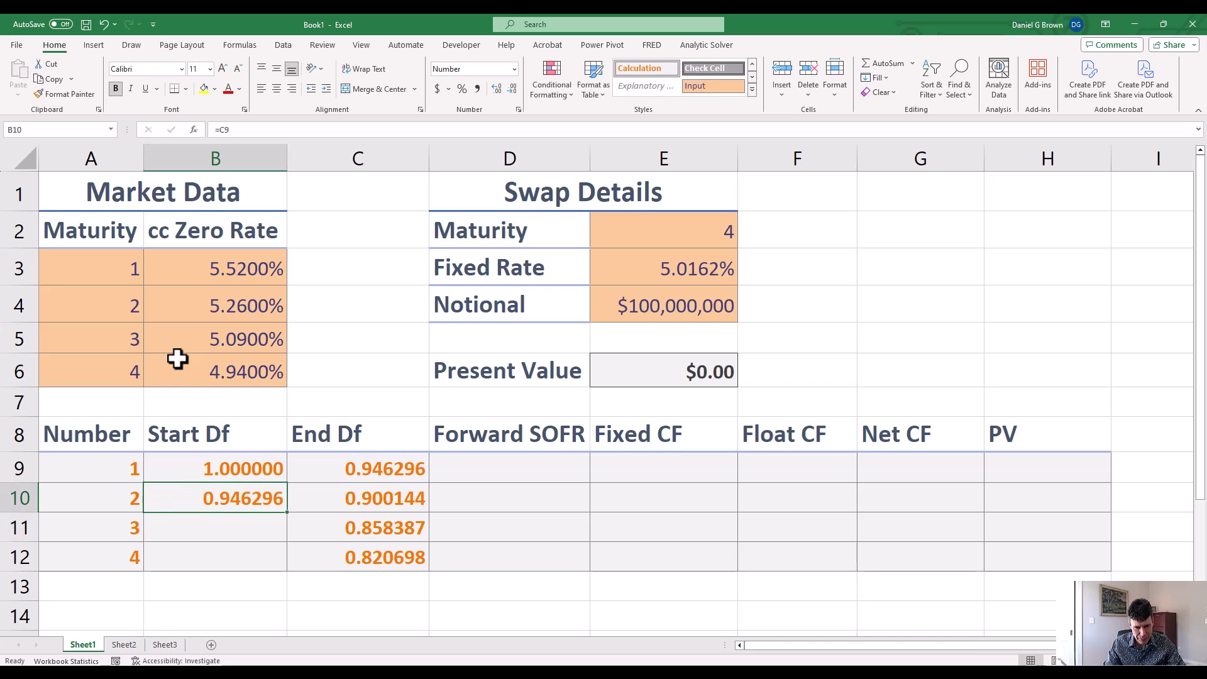
key("ctrl+c")
key("shift+Down")
key("shift+Down")
key("ctrl+v")
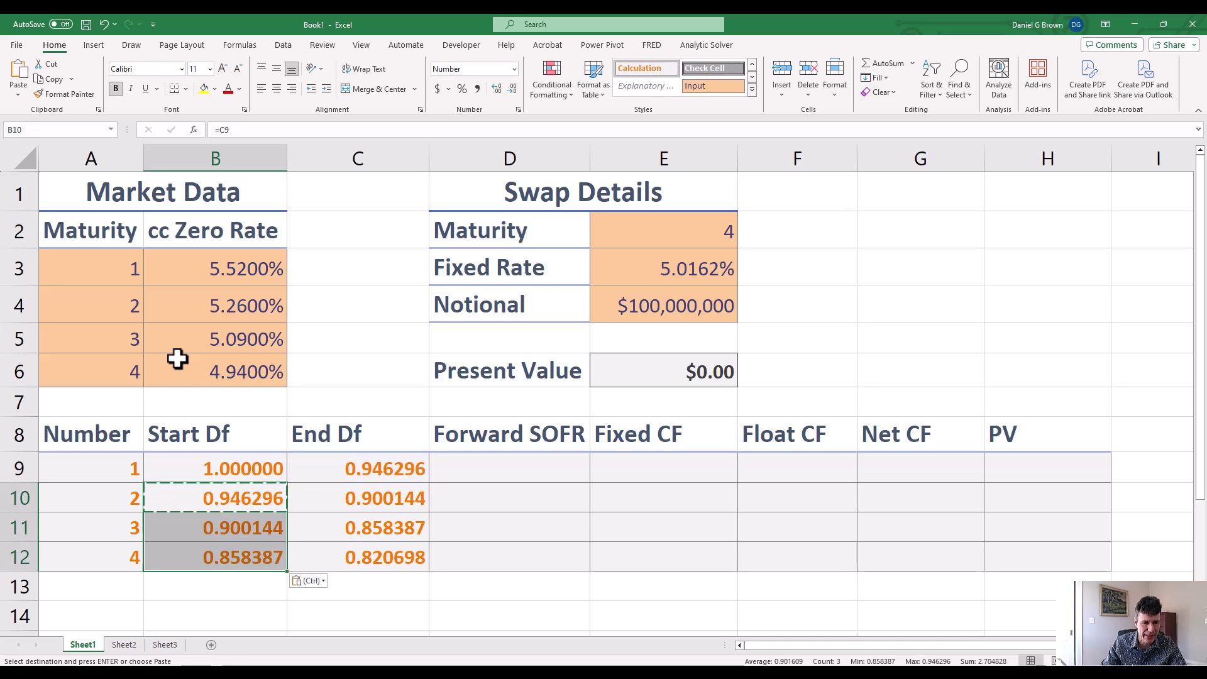
Check the Start Df and End Df formulas row by row across B9:C12
key("Up")
key("Down")
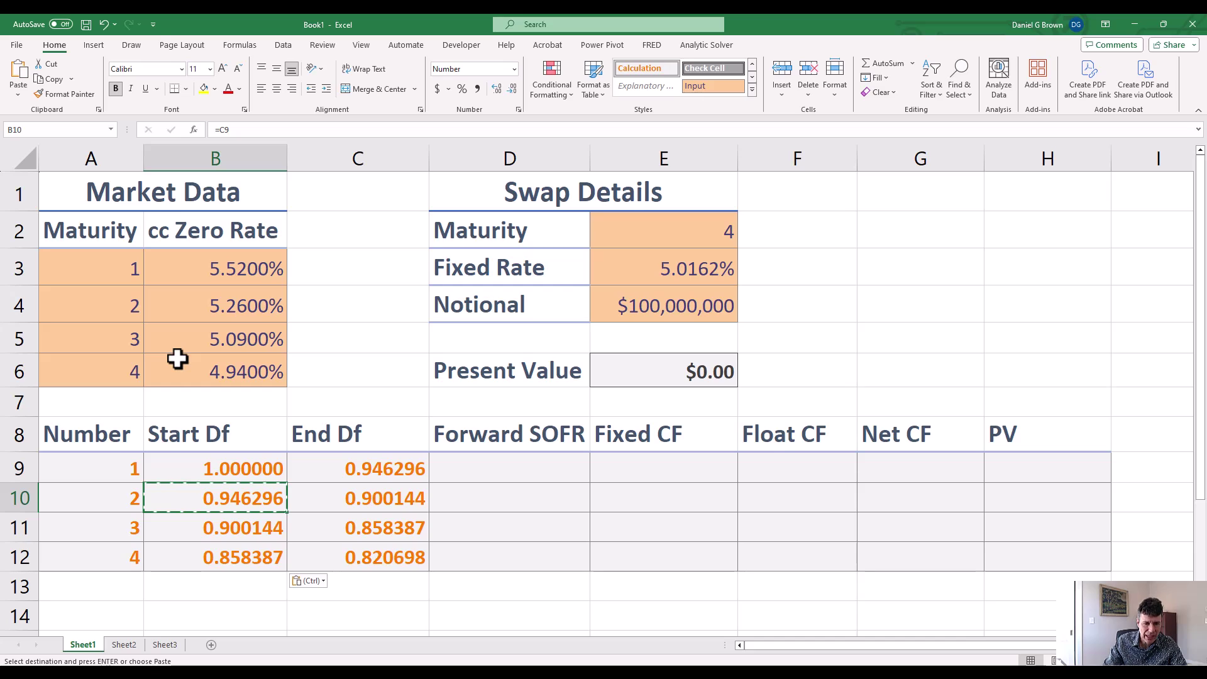
key("Down")
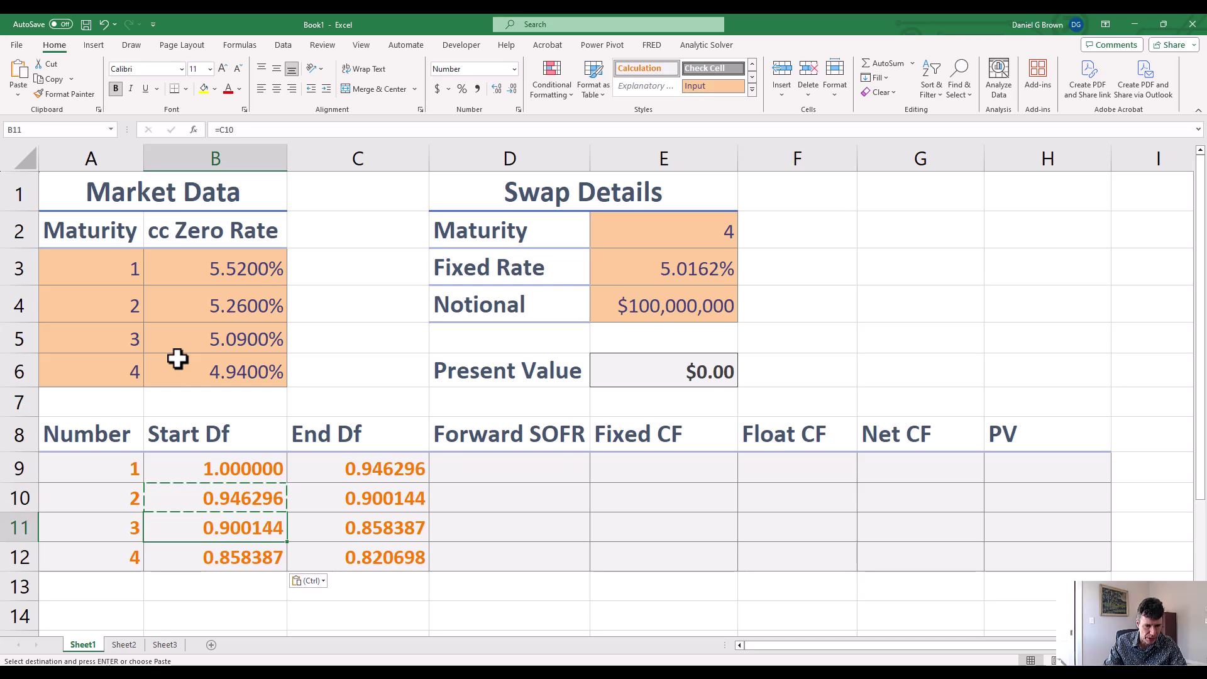
key("Down")
key("Up")
key("Up")
key("Up")
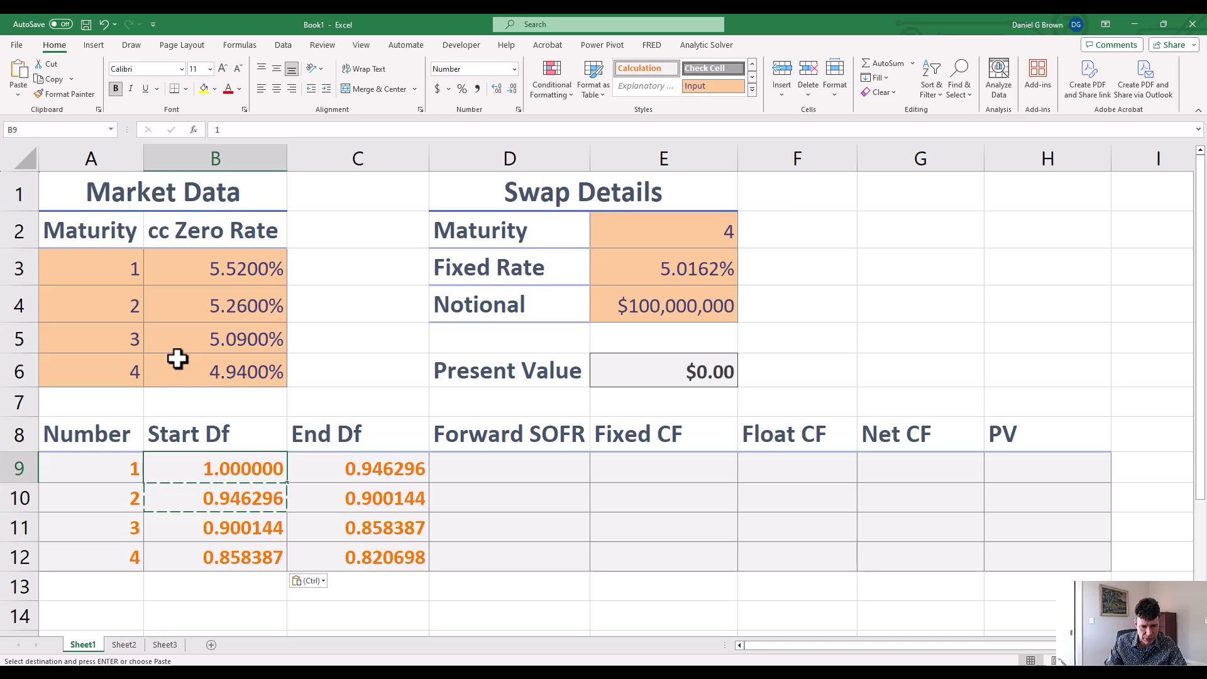
key("Right")
key("Down")
key("Left")
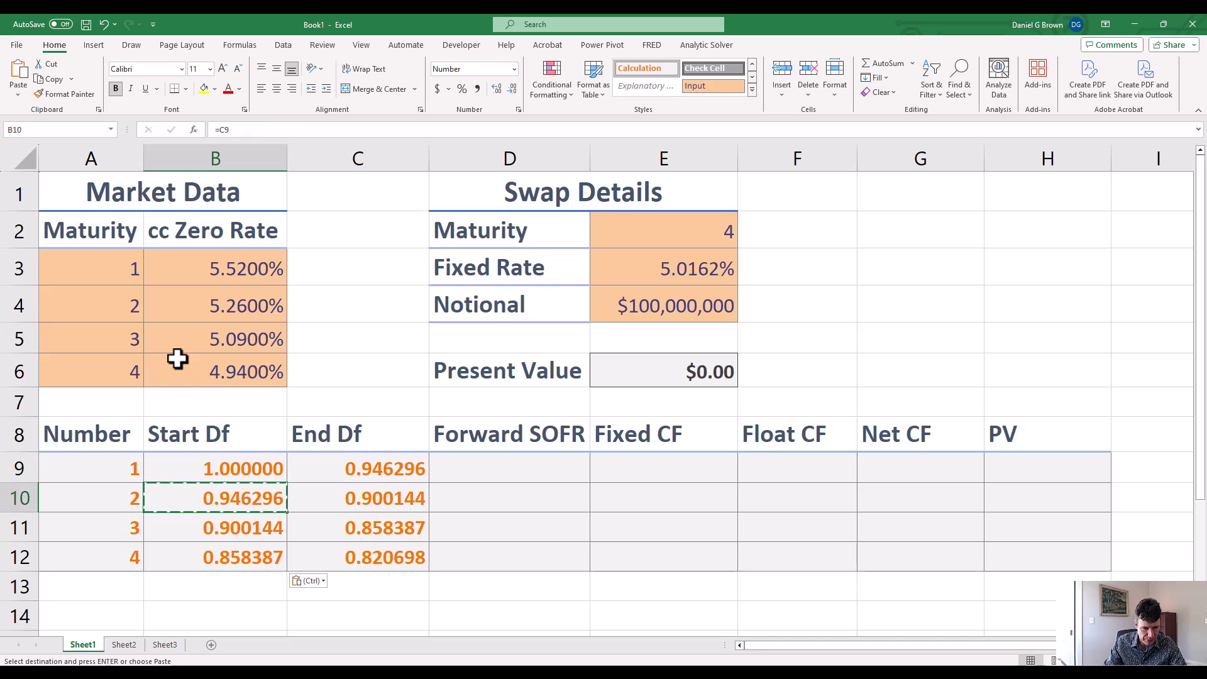
key("Right")
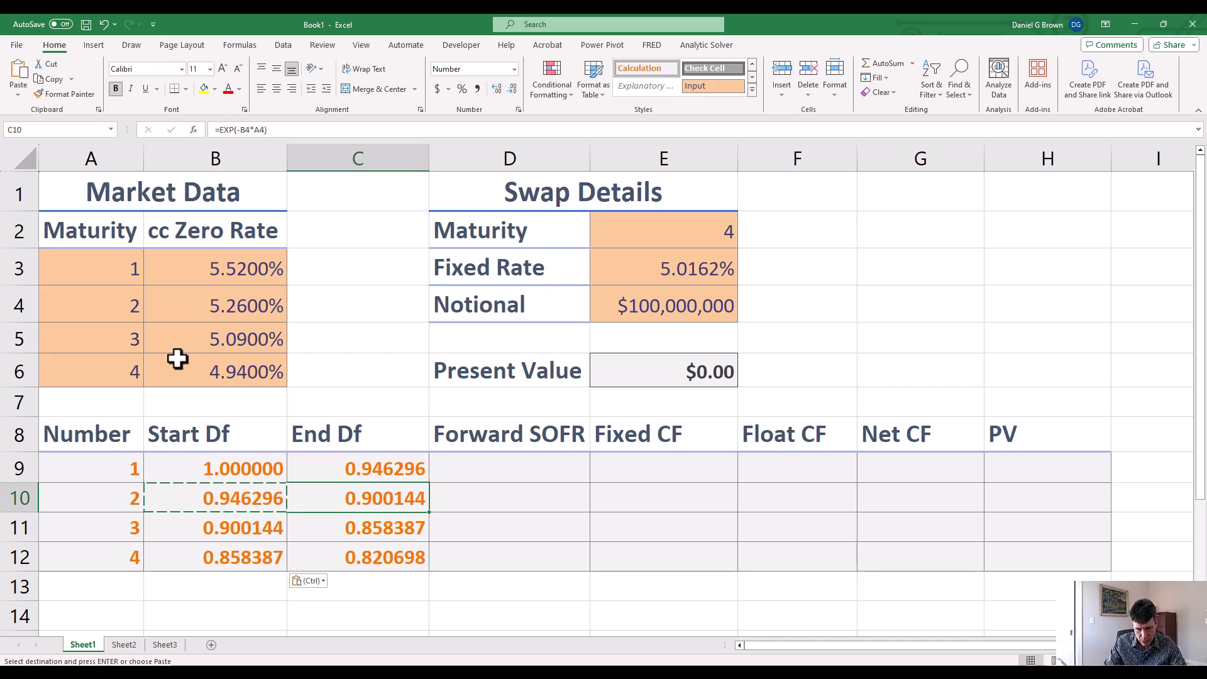
key("Down")
key("Left")
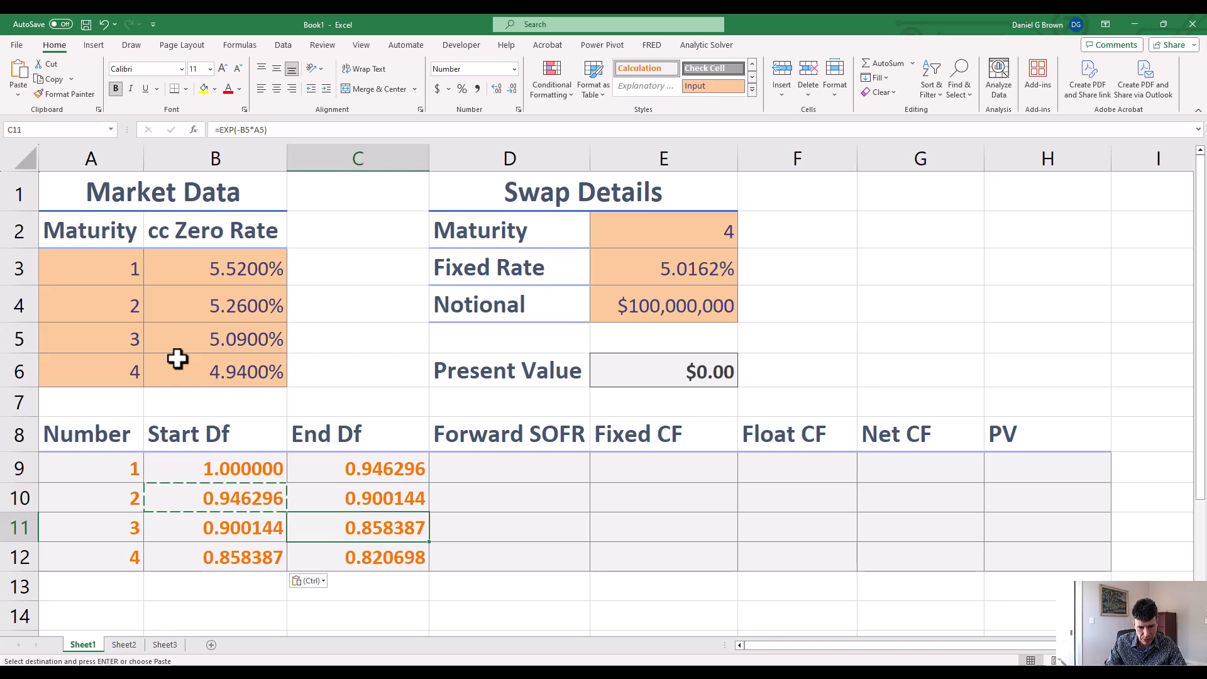
key("Down")
key("Up")
key("Up")
key("Up")
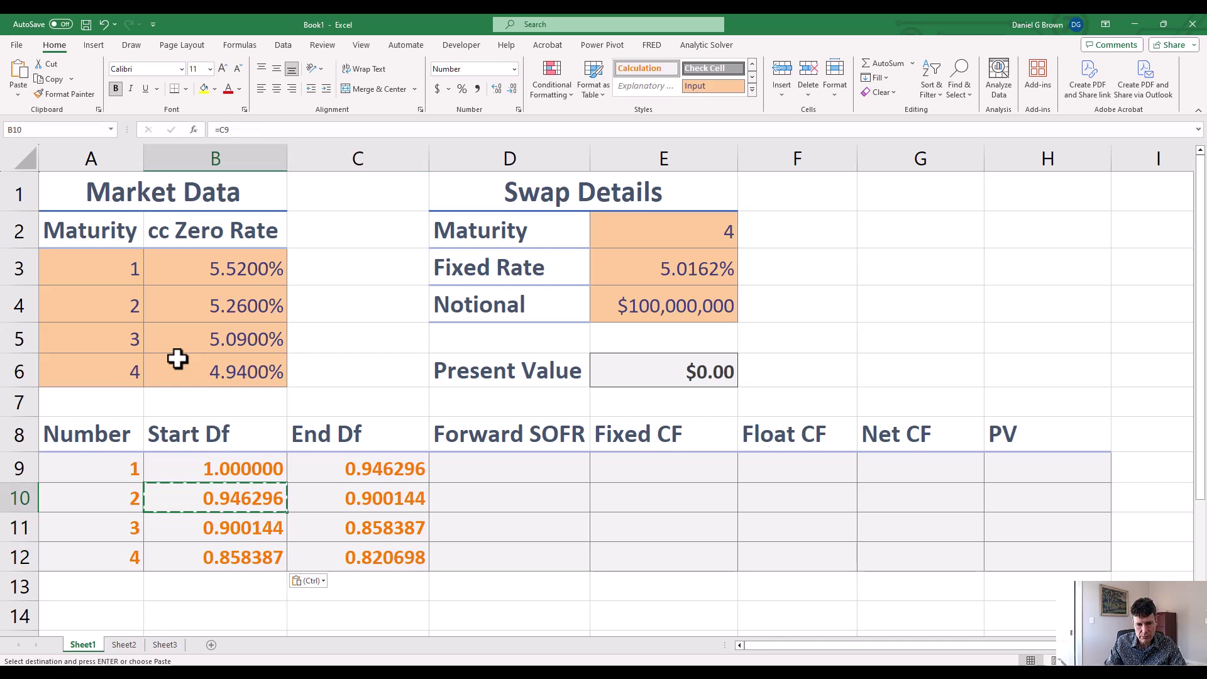
key("Right")
key("Right")
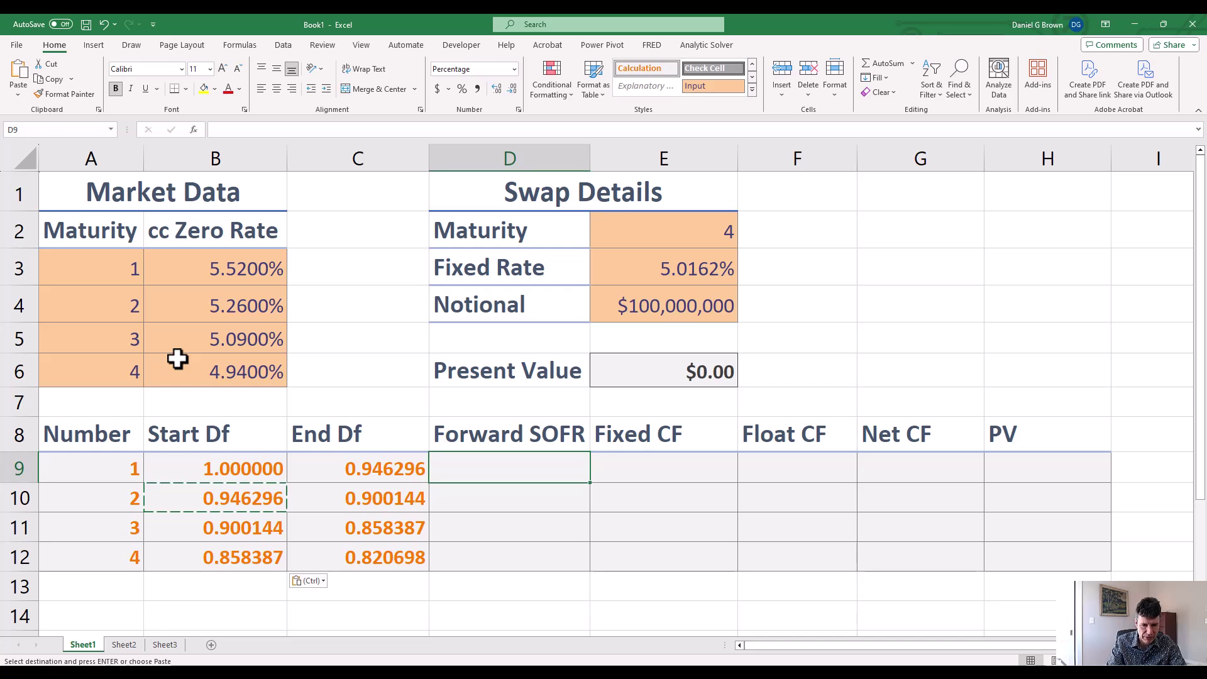
Enter =(B9/C9-1)*360/365 in D9 for a period 1 forward SOFR of 5.5975%
type("=(")
key("Left")
key("Left")
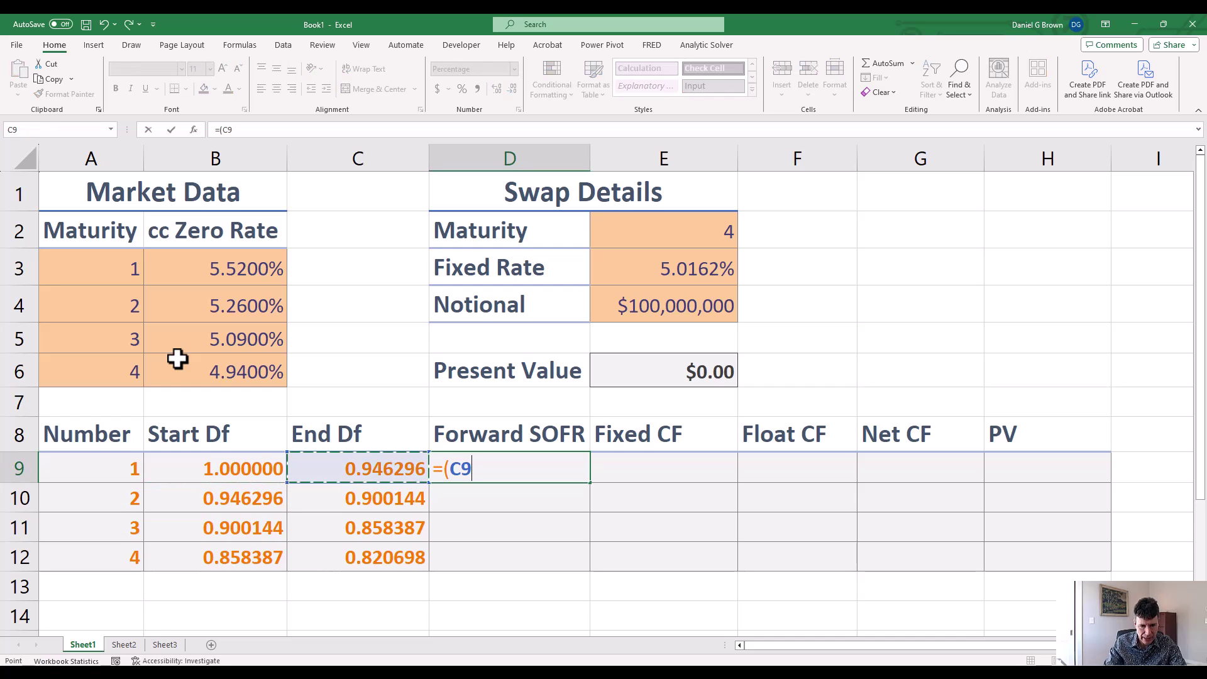
type("/")
key("Left")
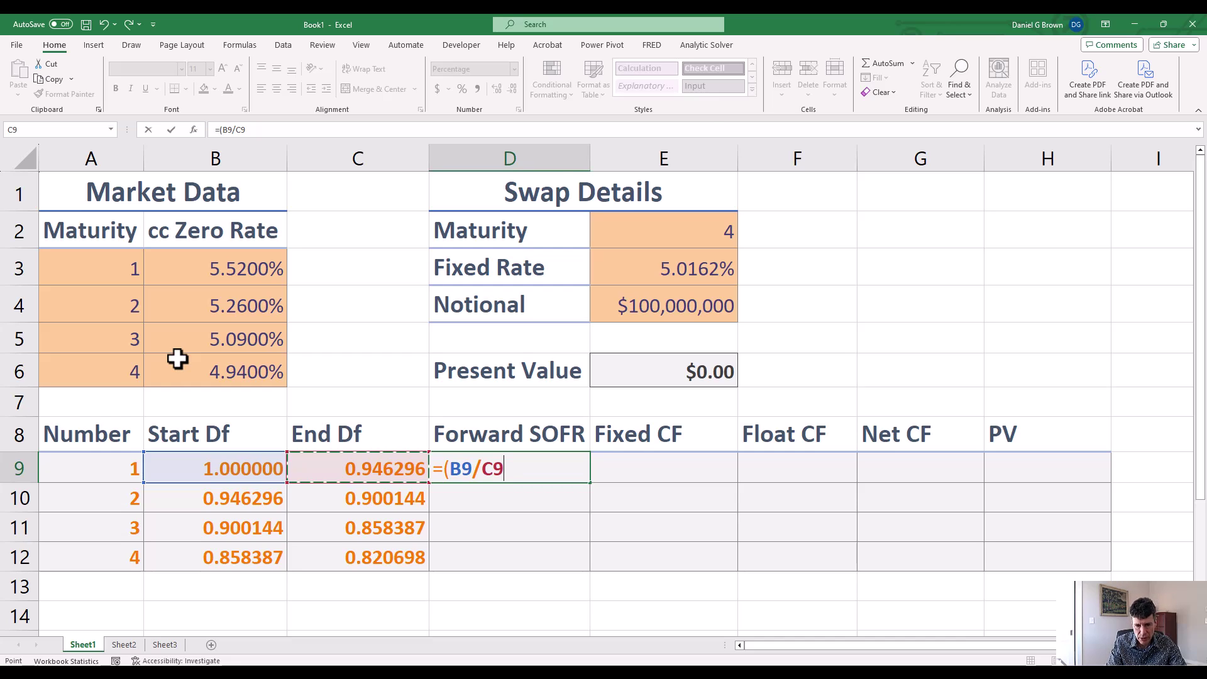
type("-1")
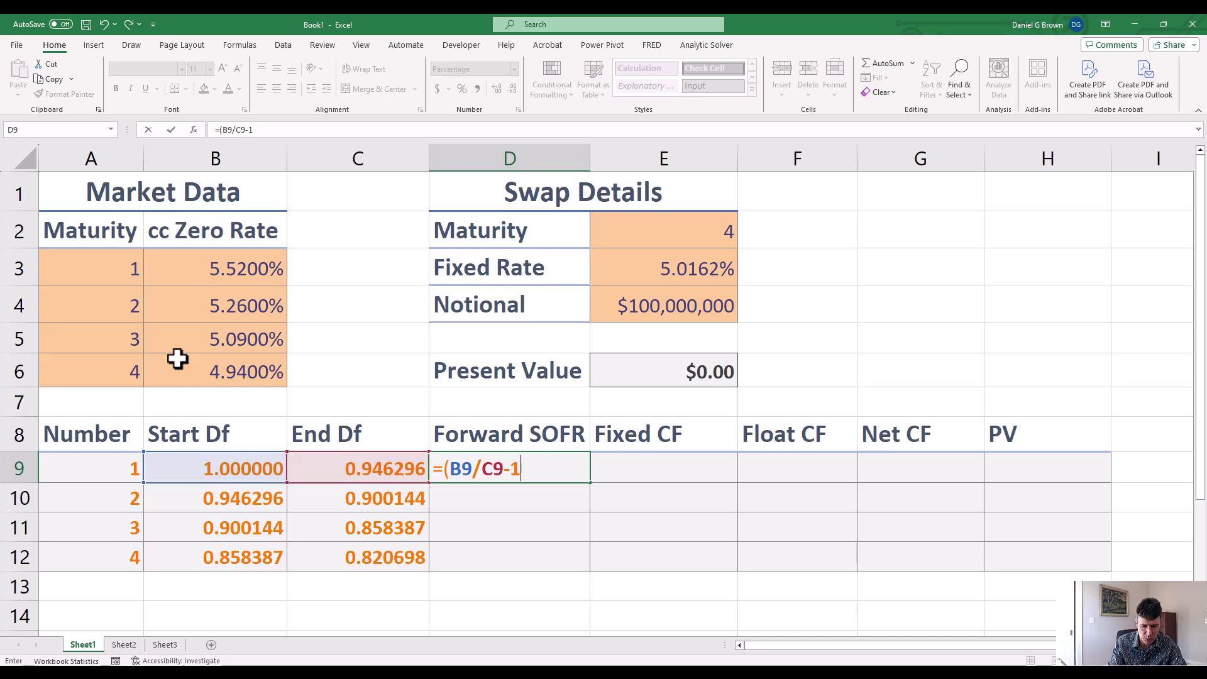
type(")*")
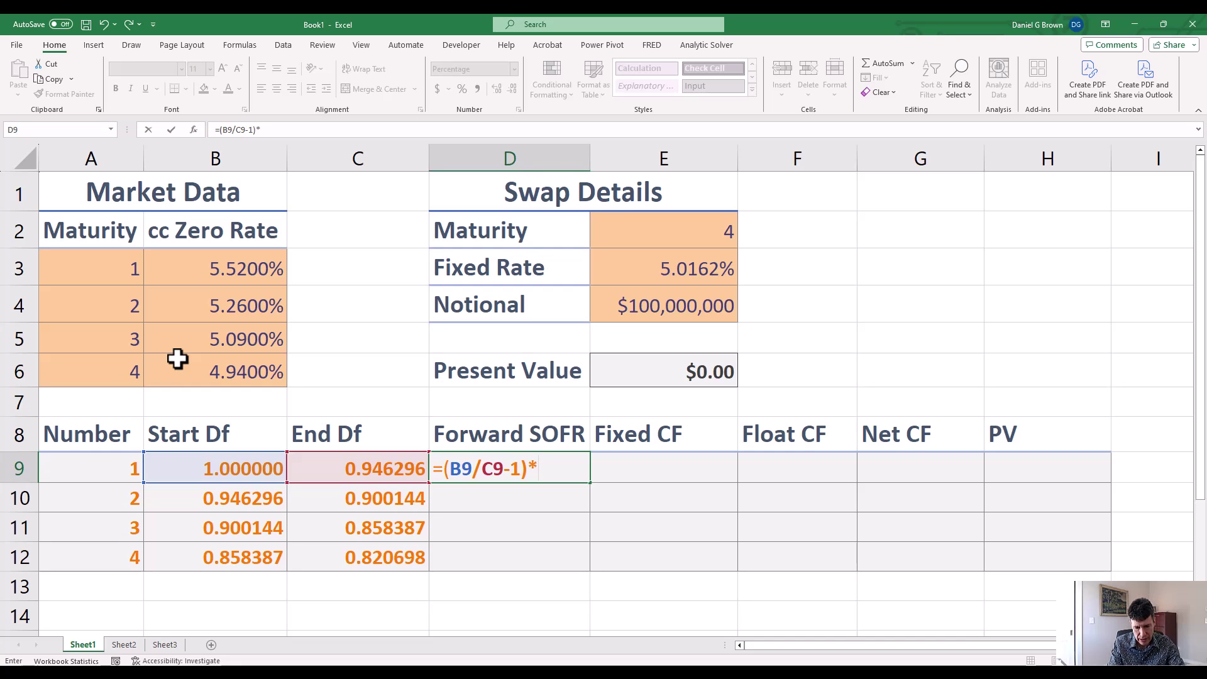
type("360")
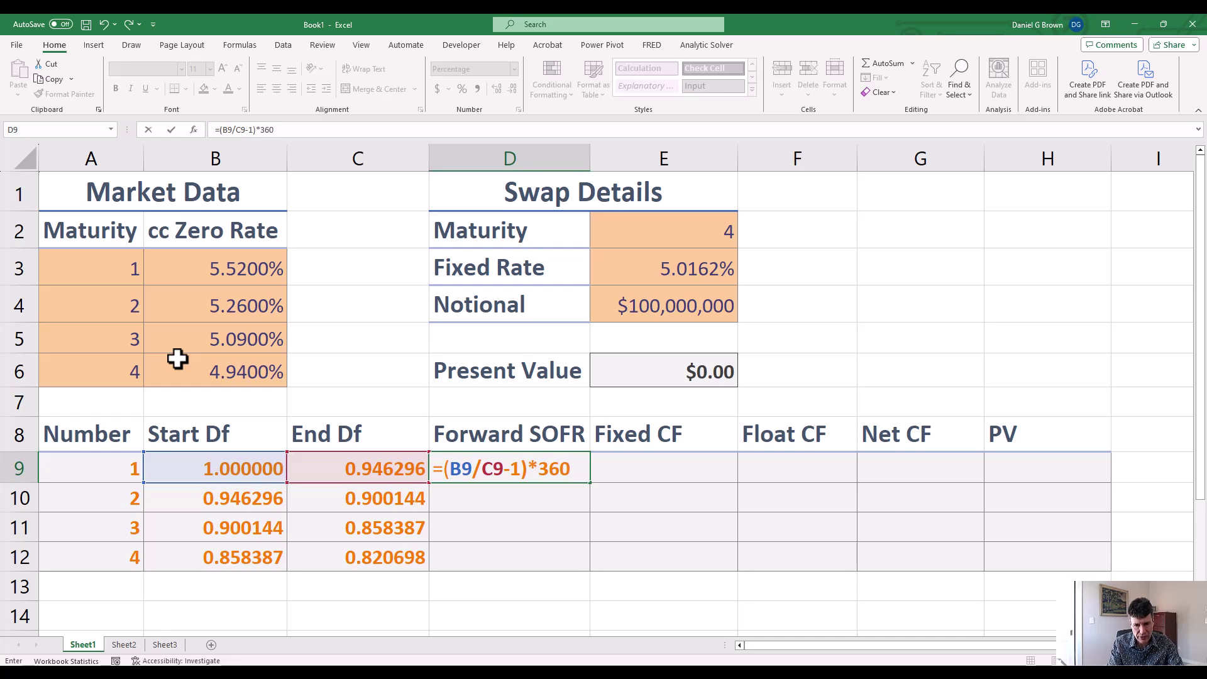
type("/365")
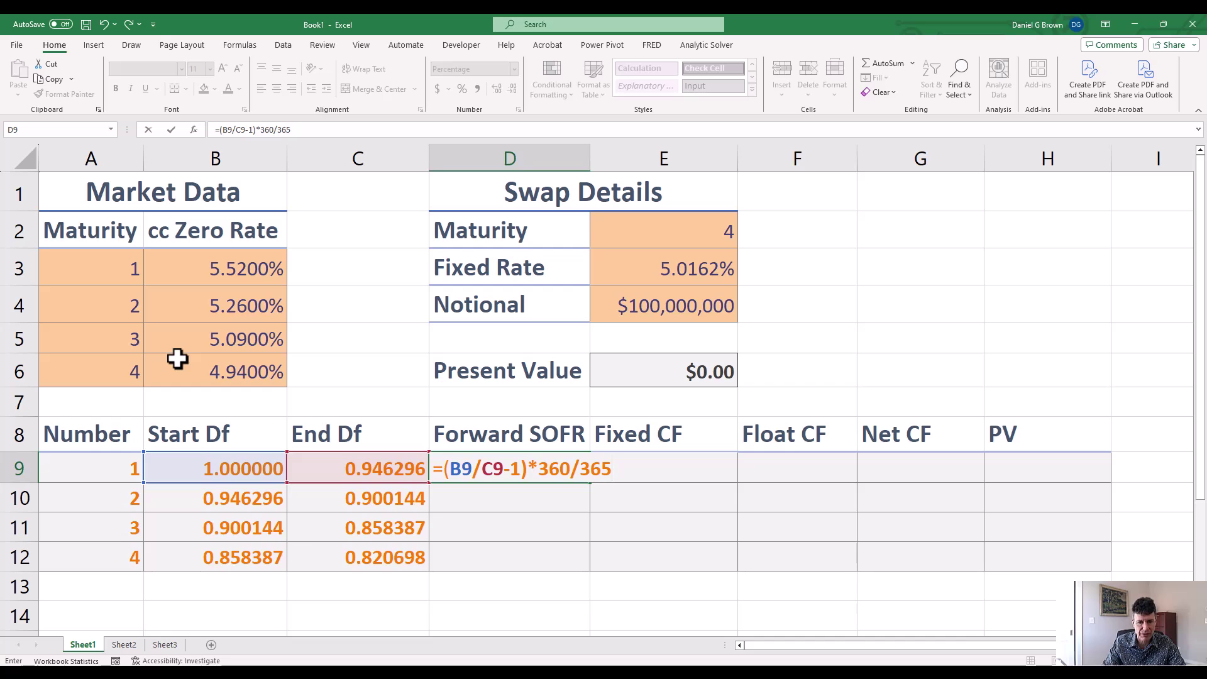
key("Return")
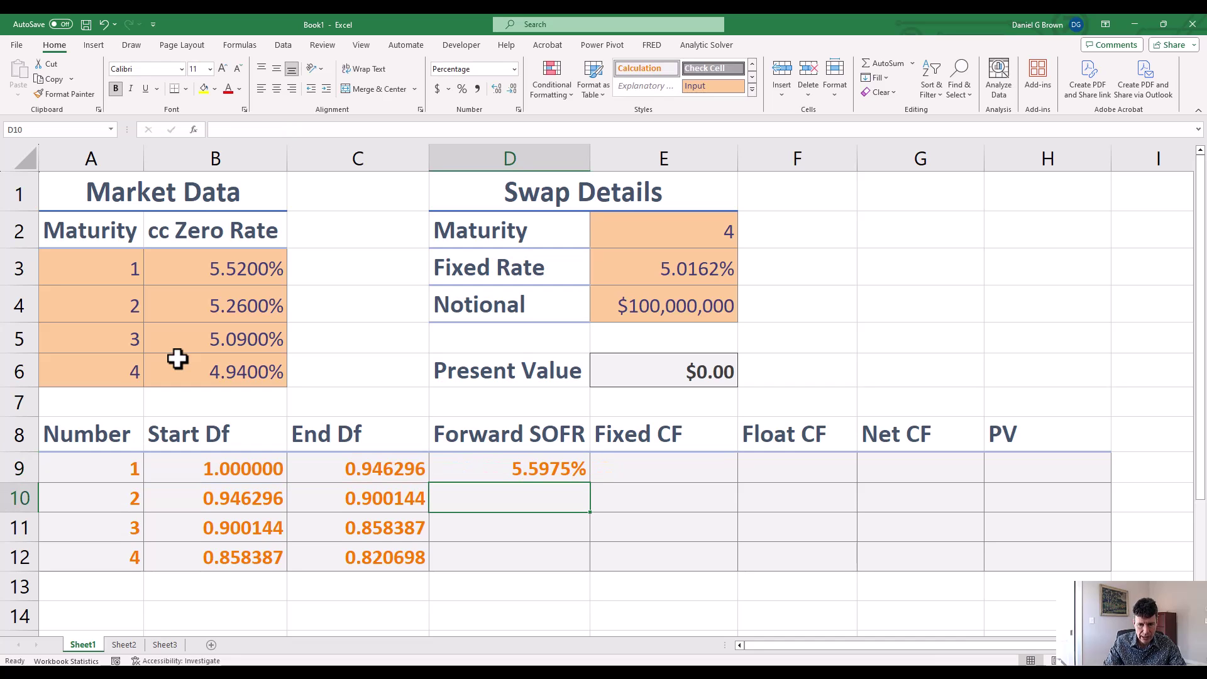
Copy the Forward SOFR formula down to D12, giving 5.0569%, 4.7980% and 4.5294%
key("Up")
key("ctrl+c")
key("Down")
key("shift+Down")
key("shift+Down")
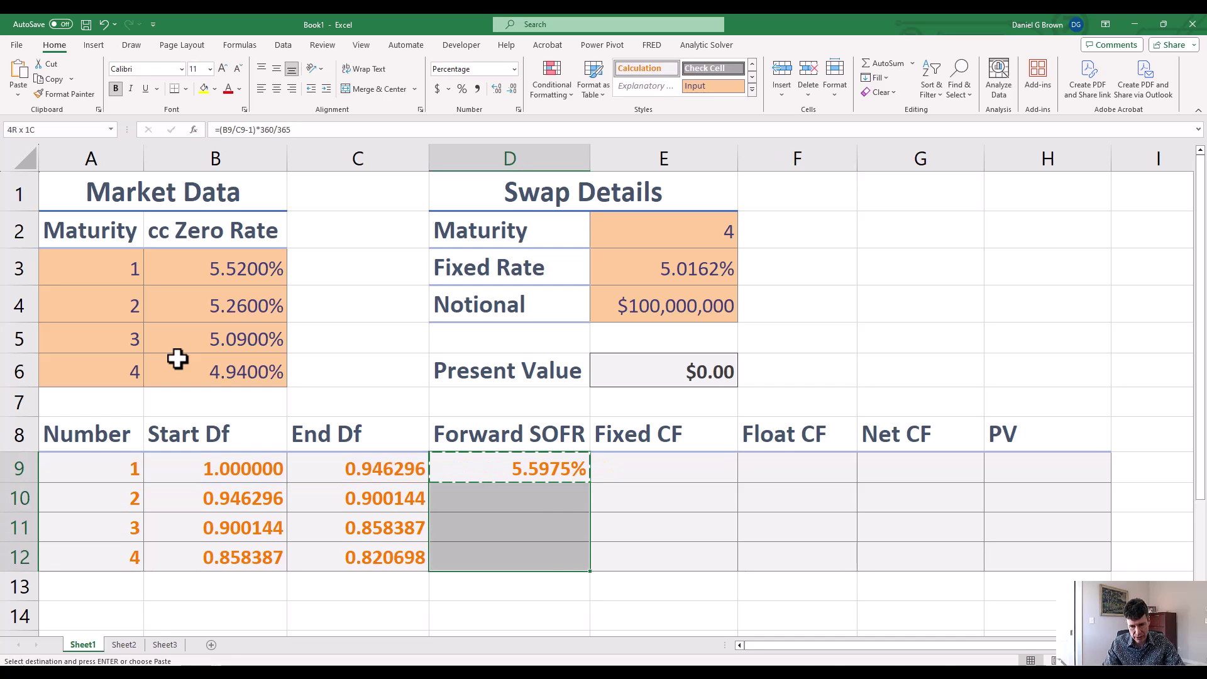
key("ctrl+v")
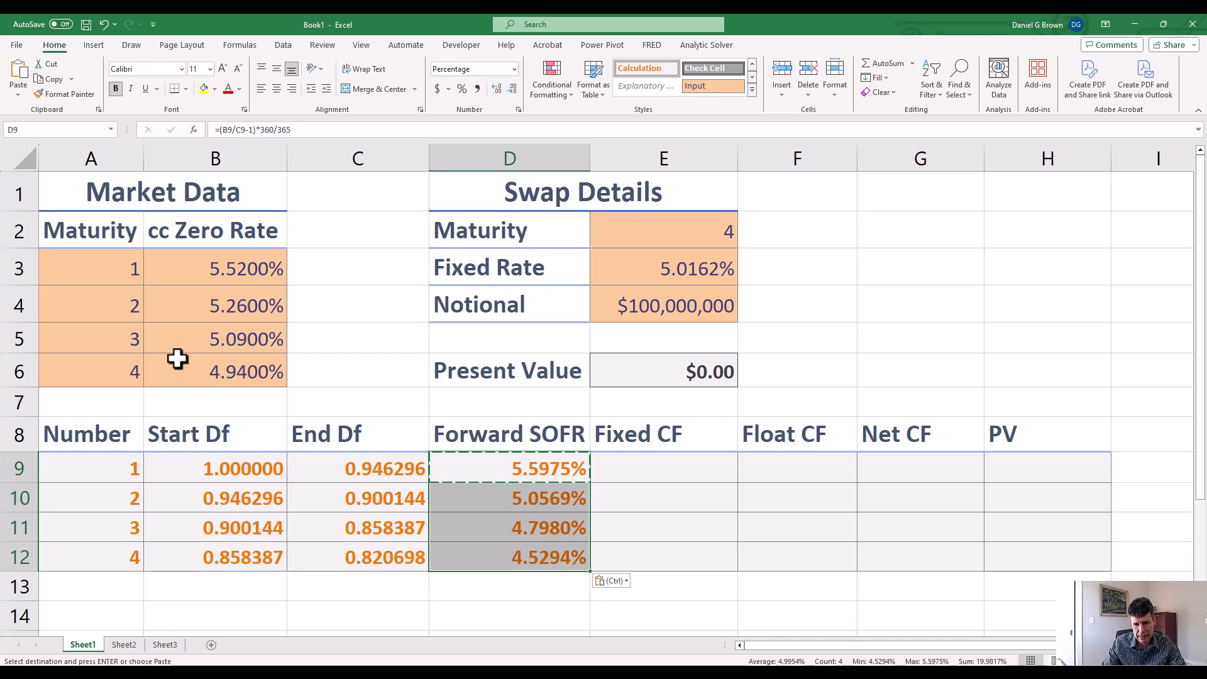
key("Down")
key("Up")
key("Up")
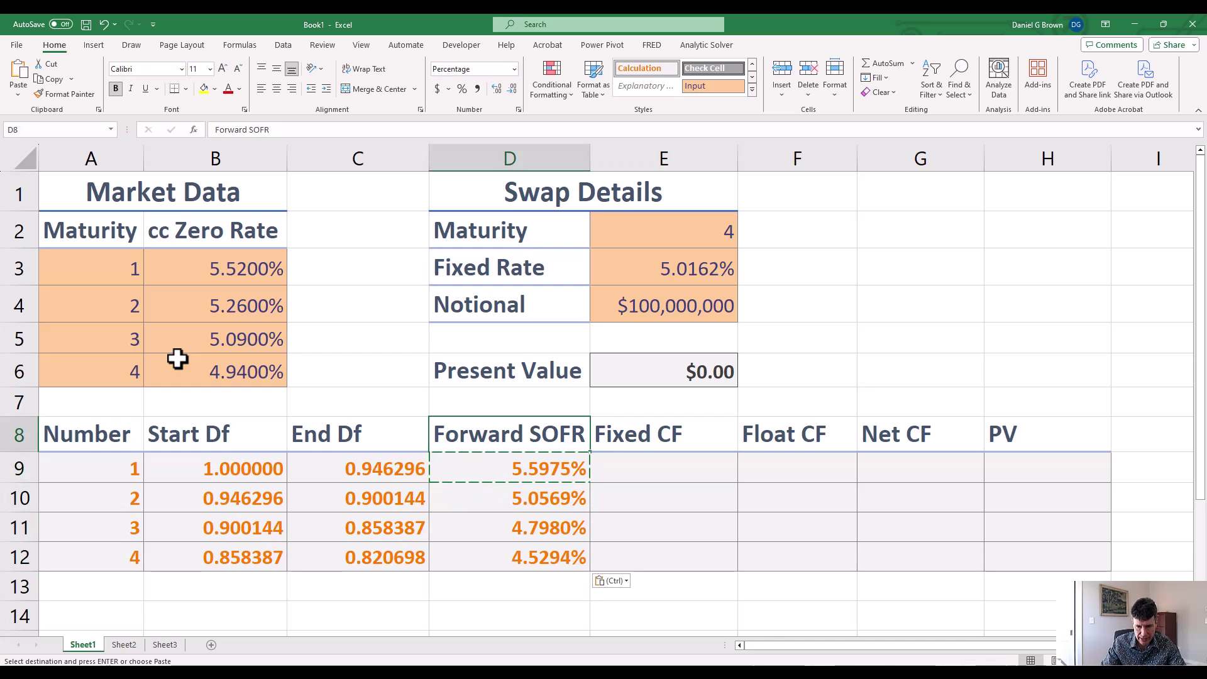
key("Down")
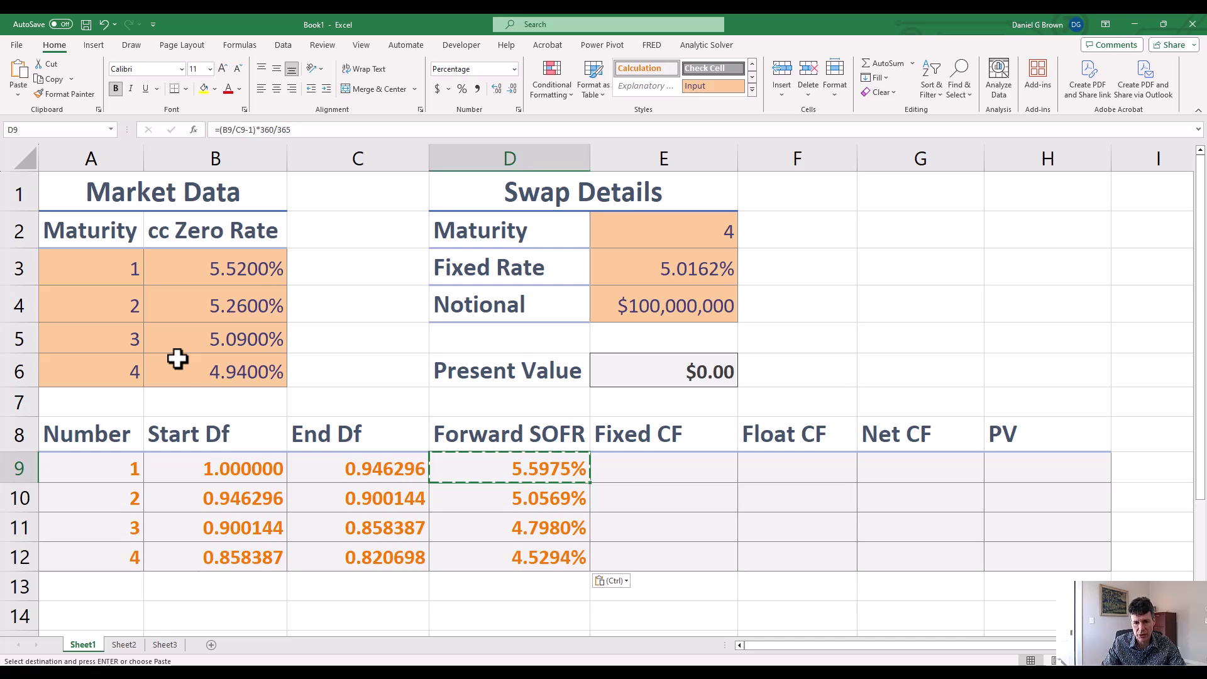
key("Right")
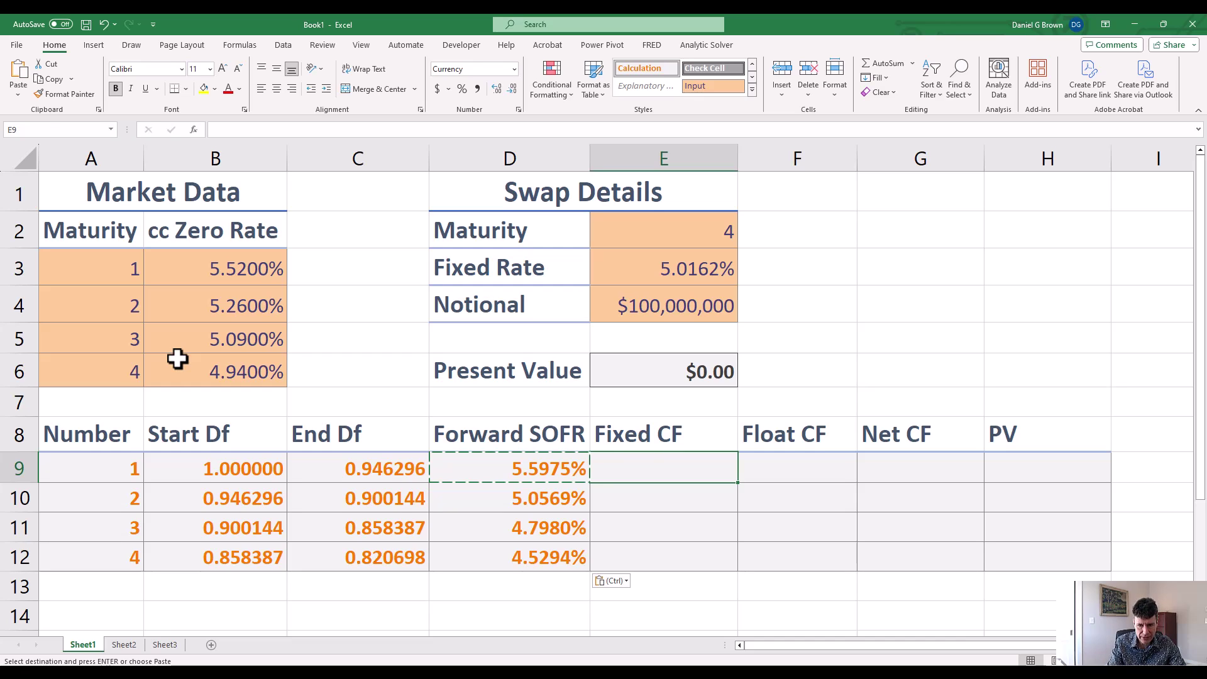
Enter =$E$4*$E$3*365/360 in E9 for a fixed cash flow of $5,085,869.44
type("=")
key("Up")
key("Up")
key("Up")
key("Up")
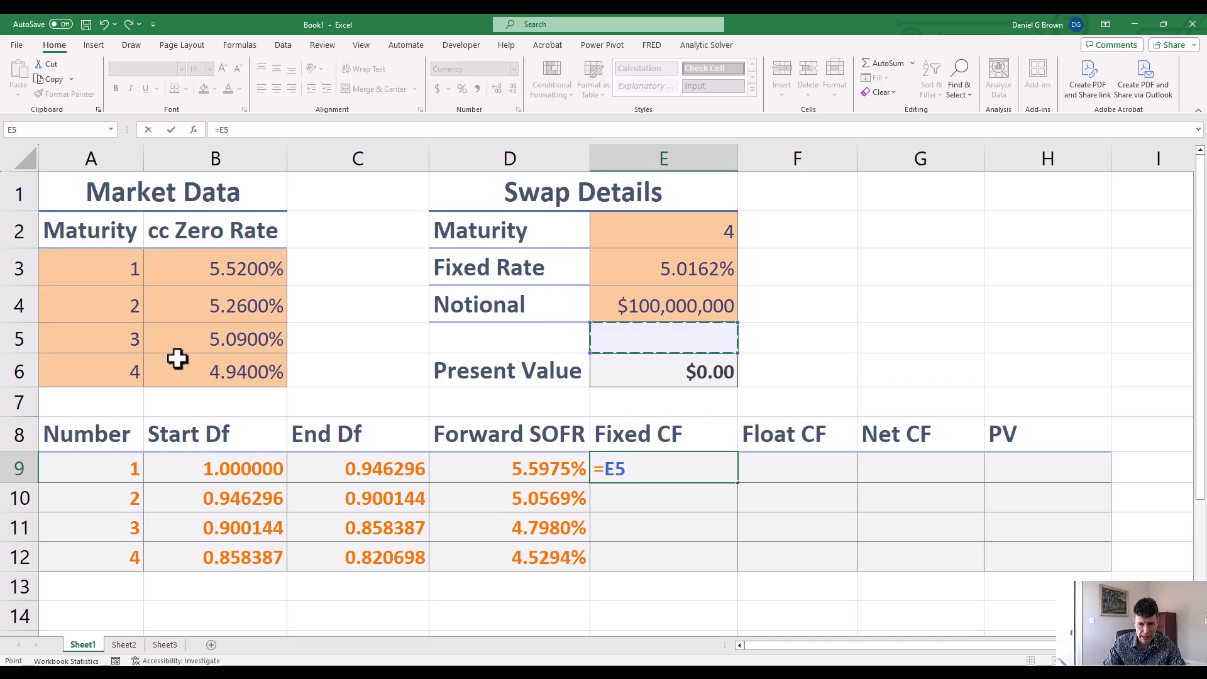
key("Up")
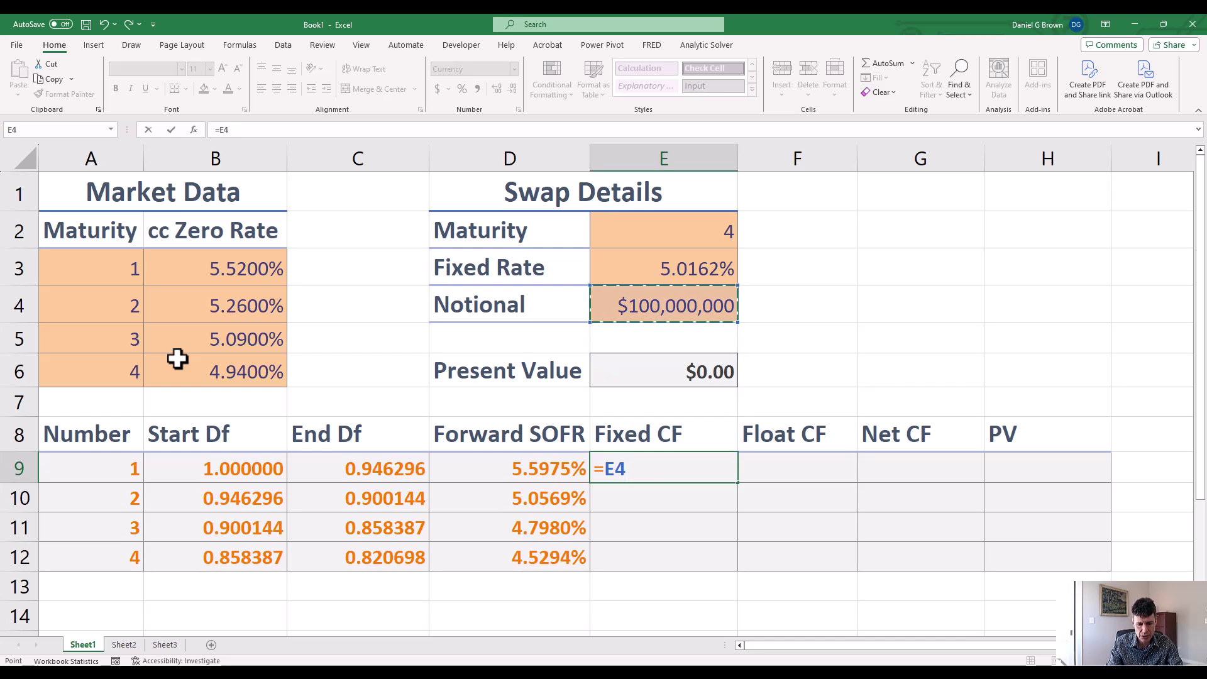
key("F4")
type("*")
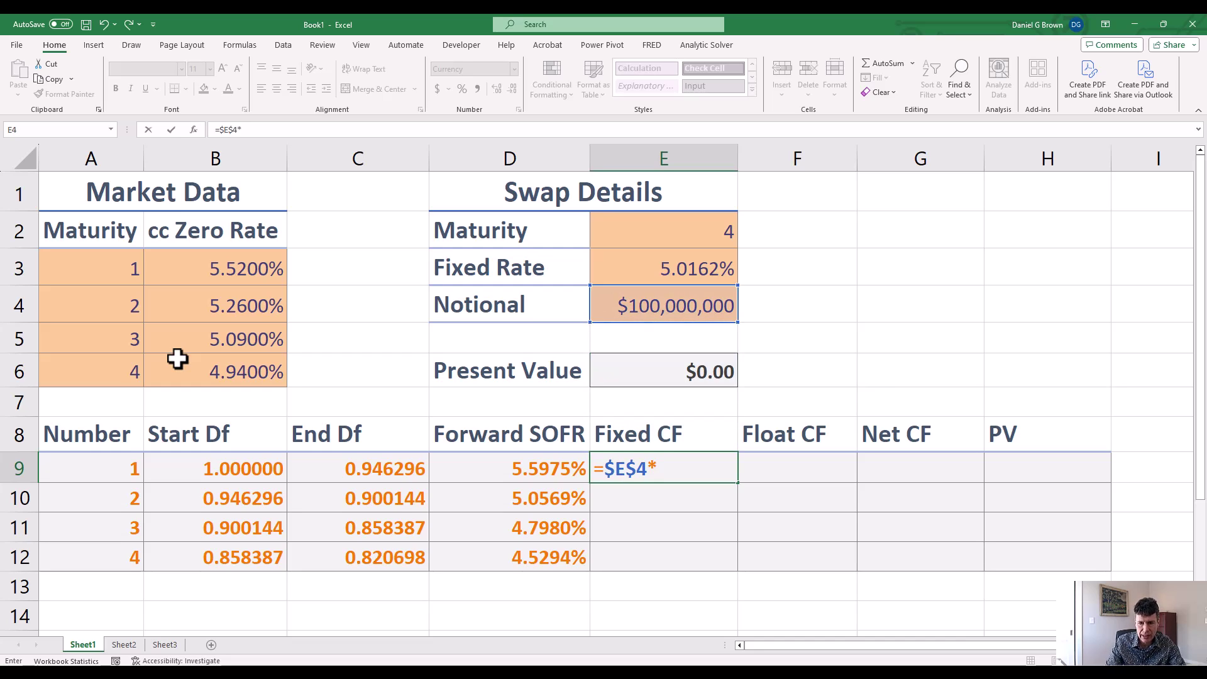
key("Up")
key("Up")
key("Up")
key("Up")
key("Up")
key("Up")
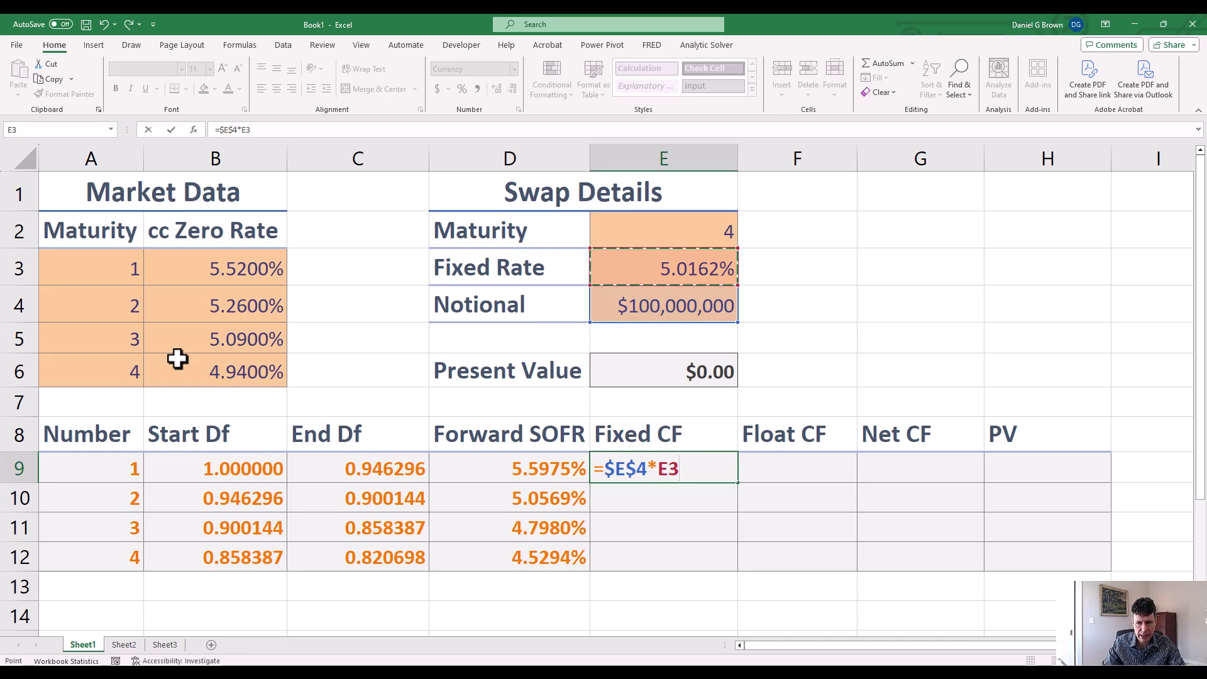
key("F4")
type("*")
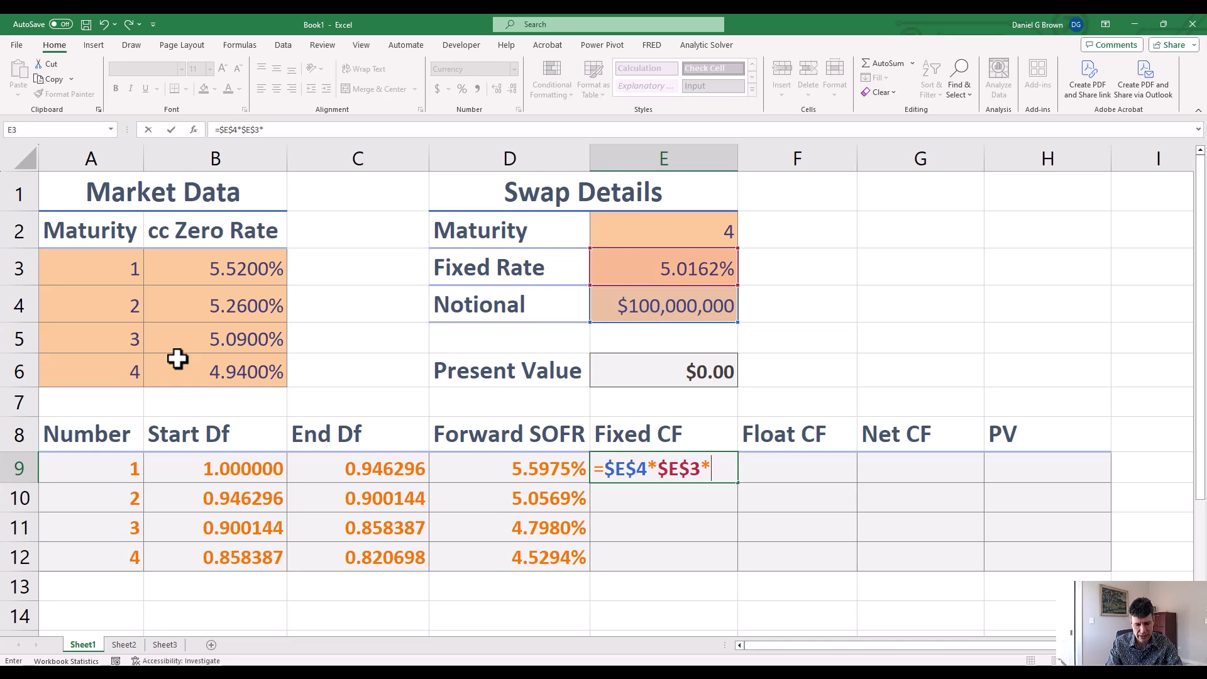
type("365")
key("BackSpace")
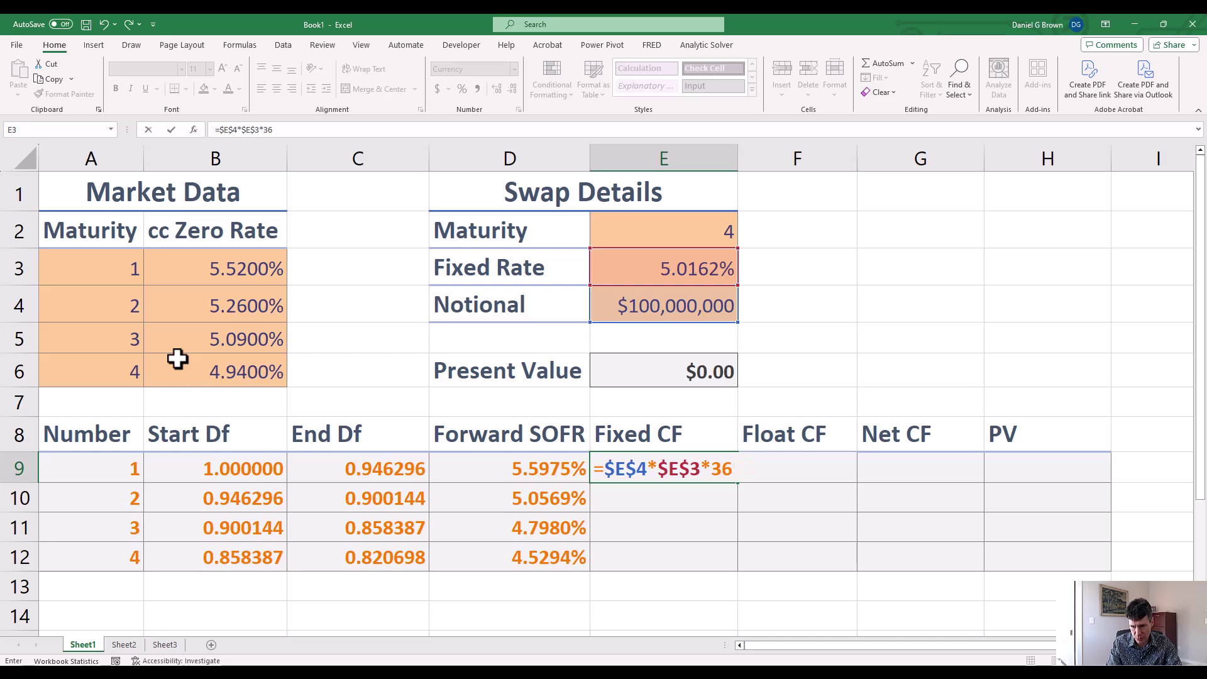
type("5/")
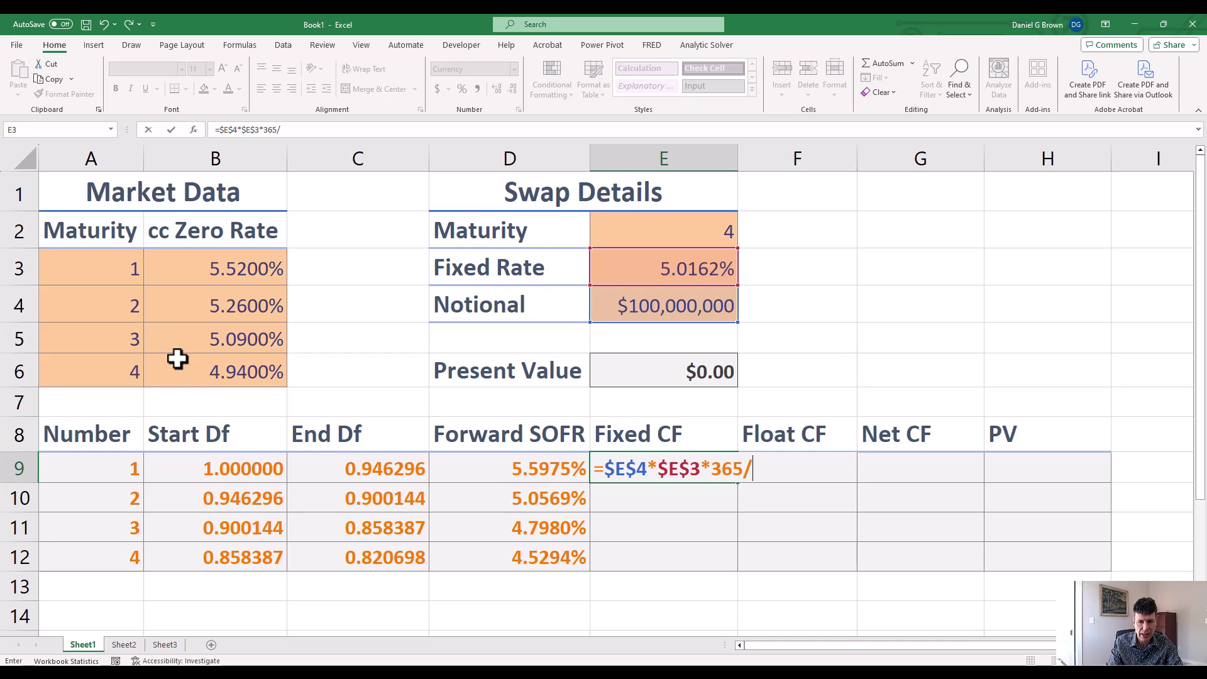
type("360")
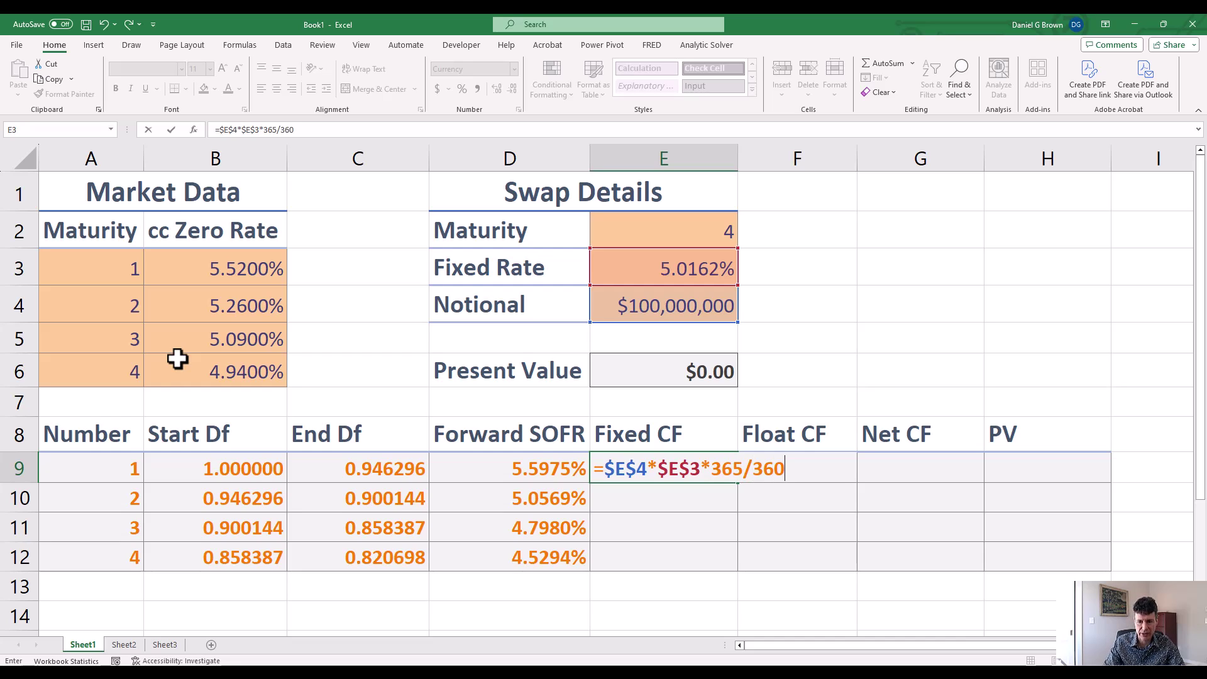
key("ctrl+Return")
Copy the Fixed CF formula into E10:E12
key("ctrl+c")
key("shift+Down")
key("shift+Down")
key("shift+Down")
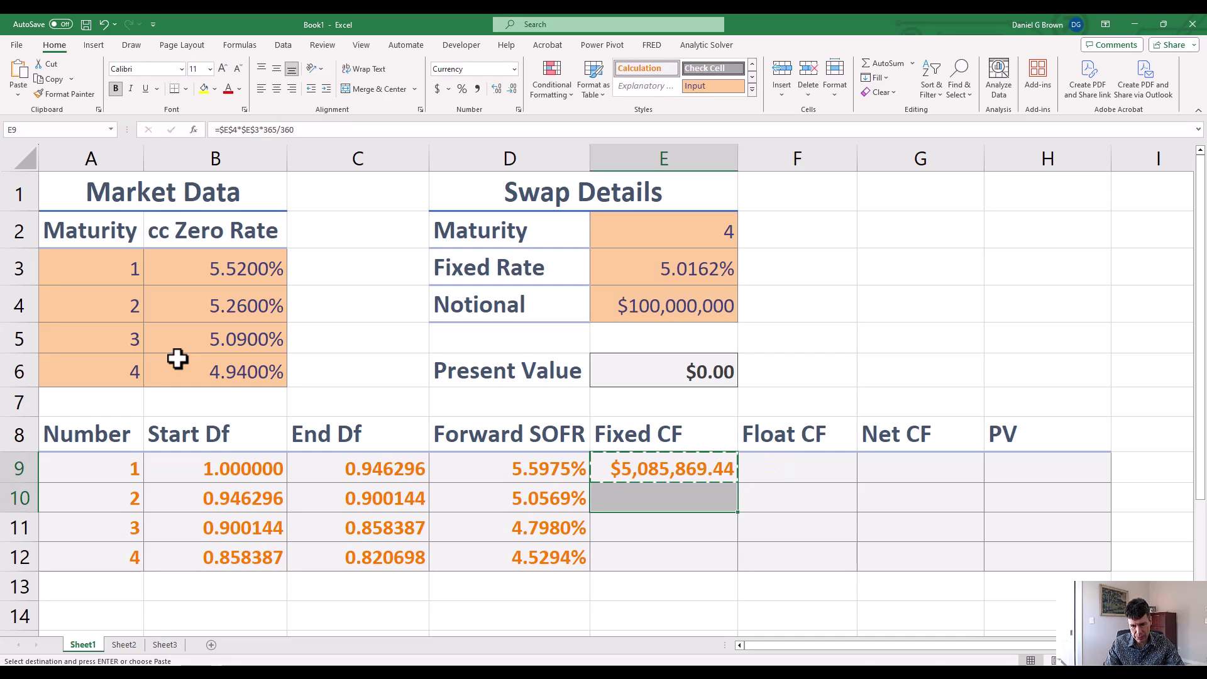
key("ctrl+v")
key("Down")
key("Down")
key("Down")
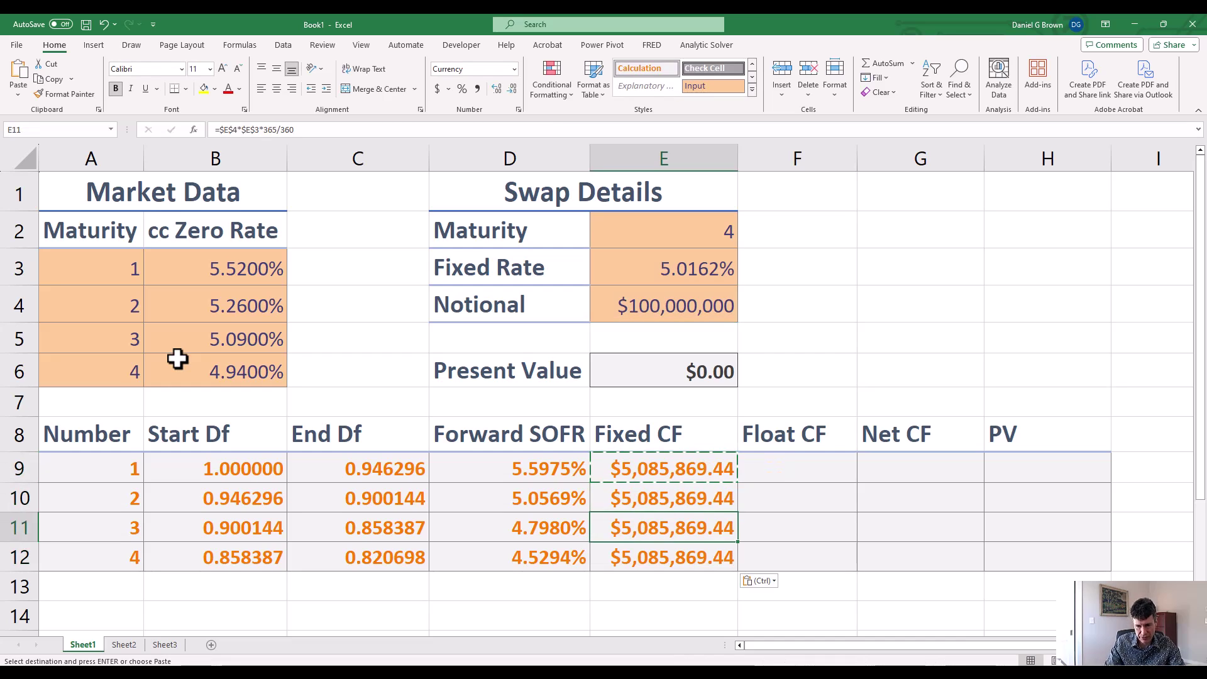
Enter =$E$4*D9*365/360 in F9 for a period 1 float cash flow of $5,675,194.39
key("Up")
key("Up")
key("Right")
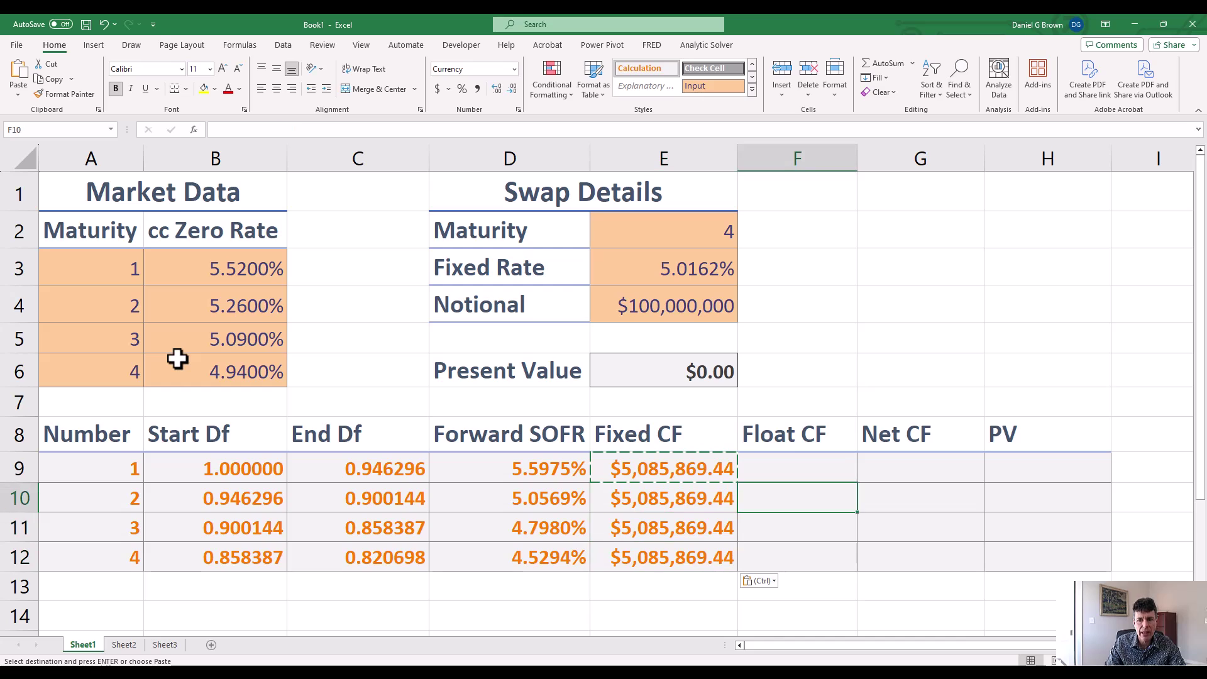
key("Up")
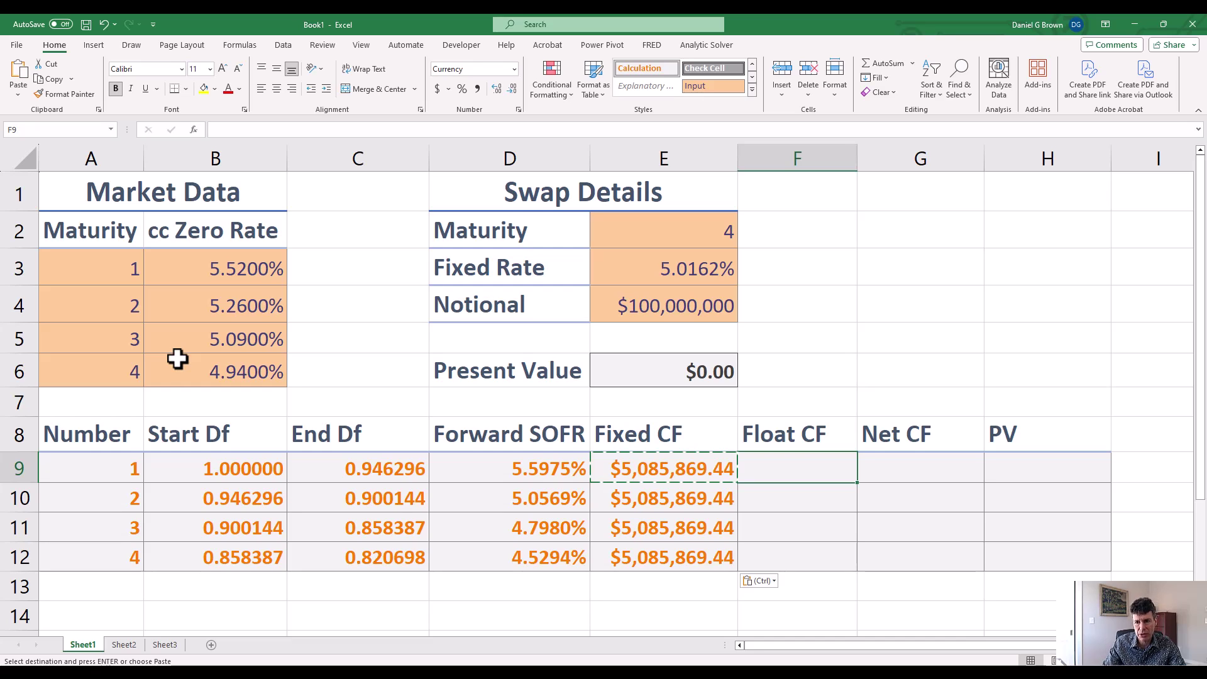
key("Right")
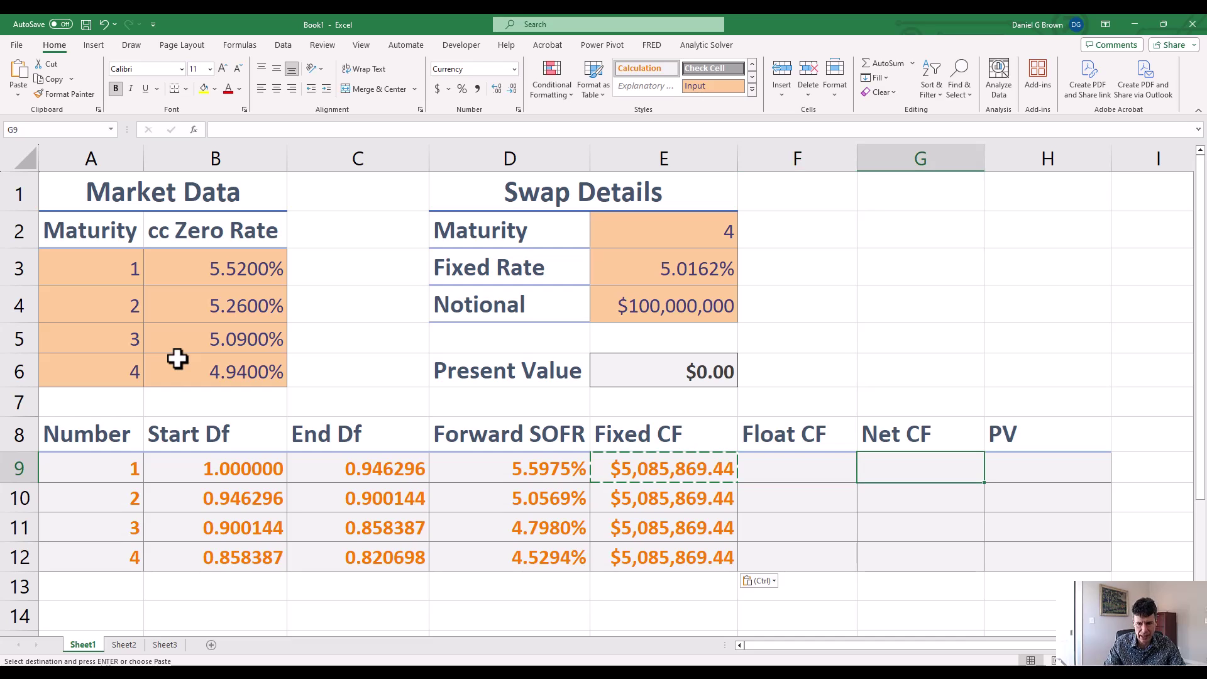
key("Left")
type("=")
key("Up")
key("Up")
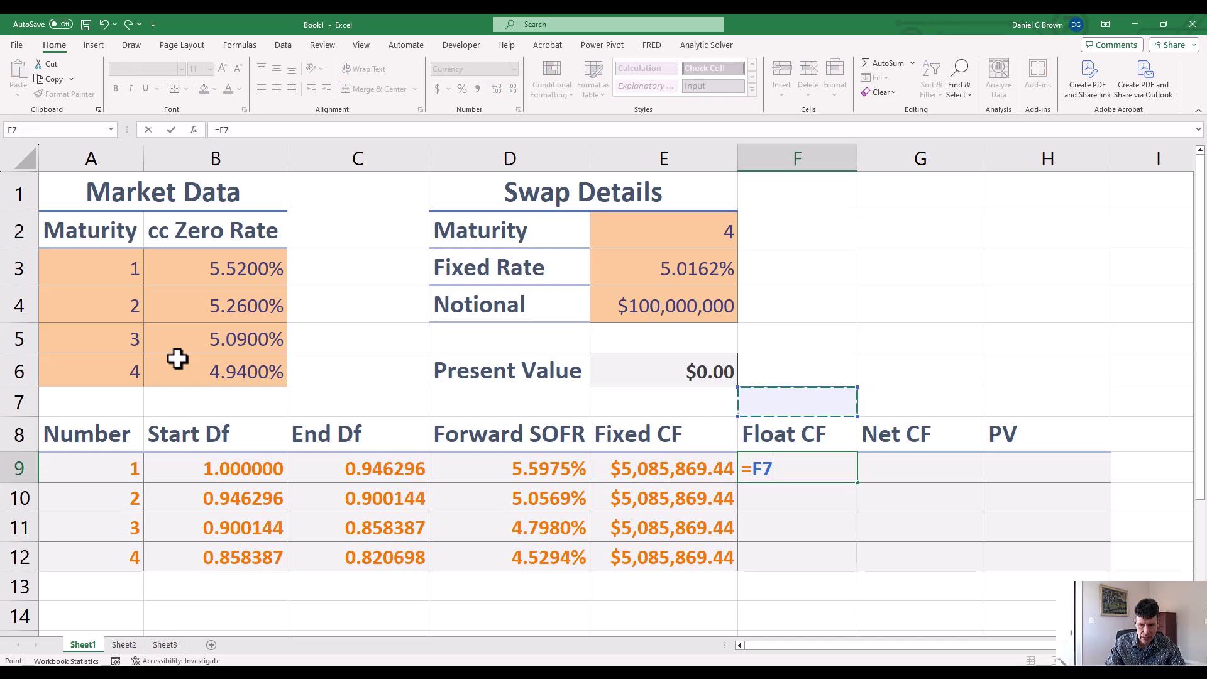
key("Up")
key("Up")
key("Up")
key("Left")
key("F4")
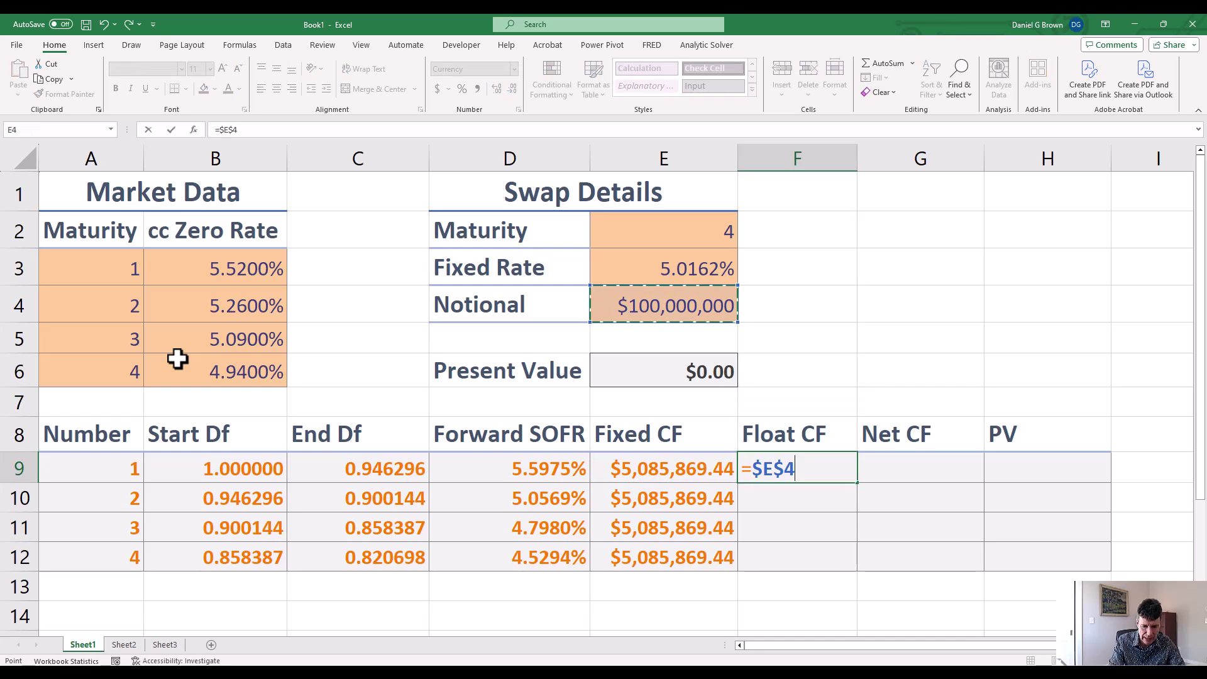
type("*")
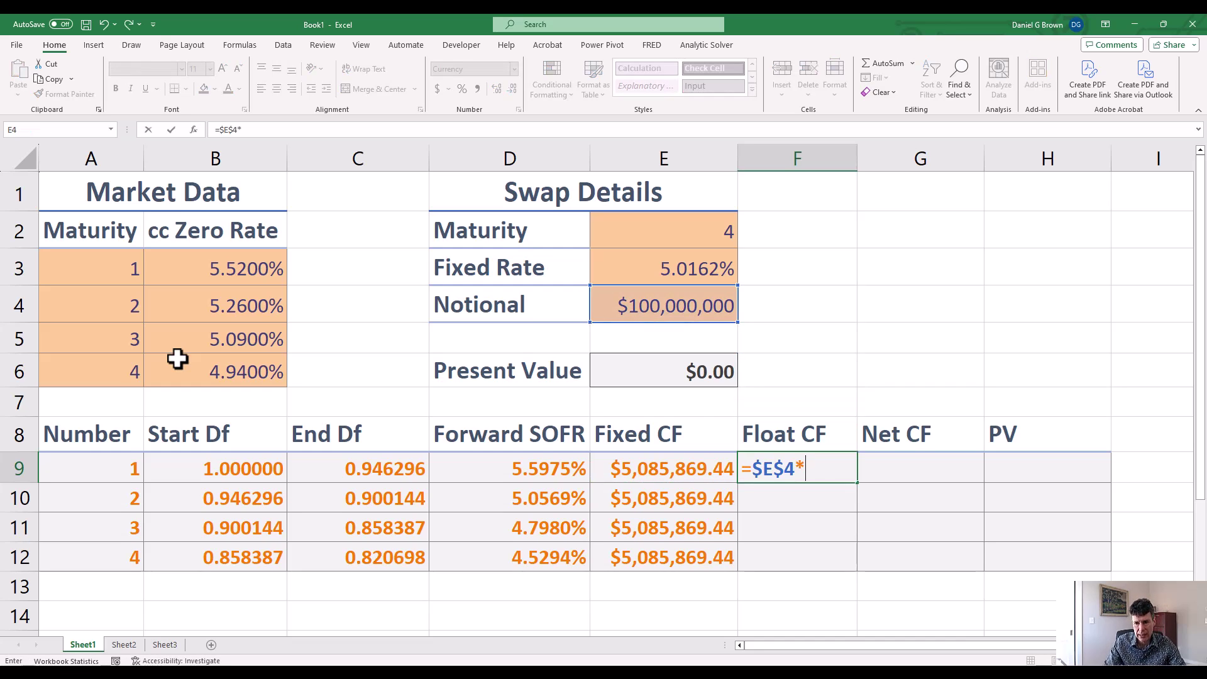
key("Left")
key("Left")
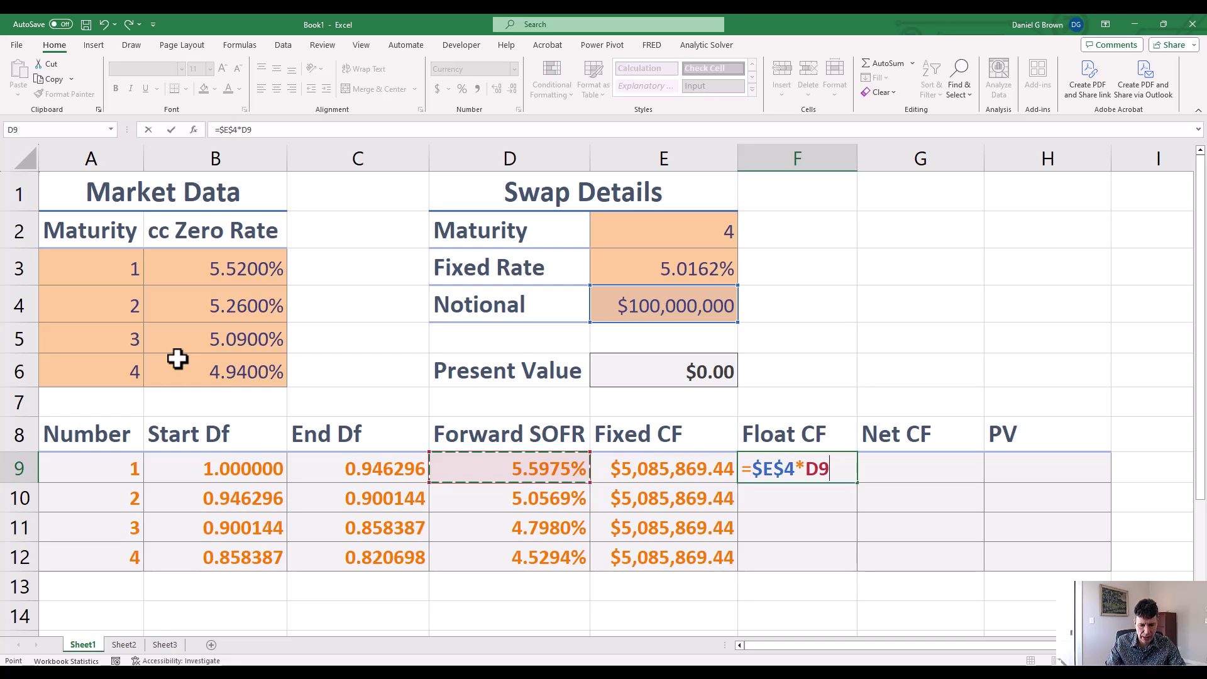
type("*365/360")
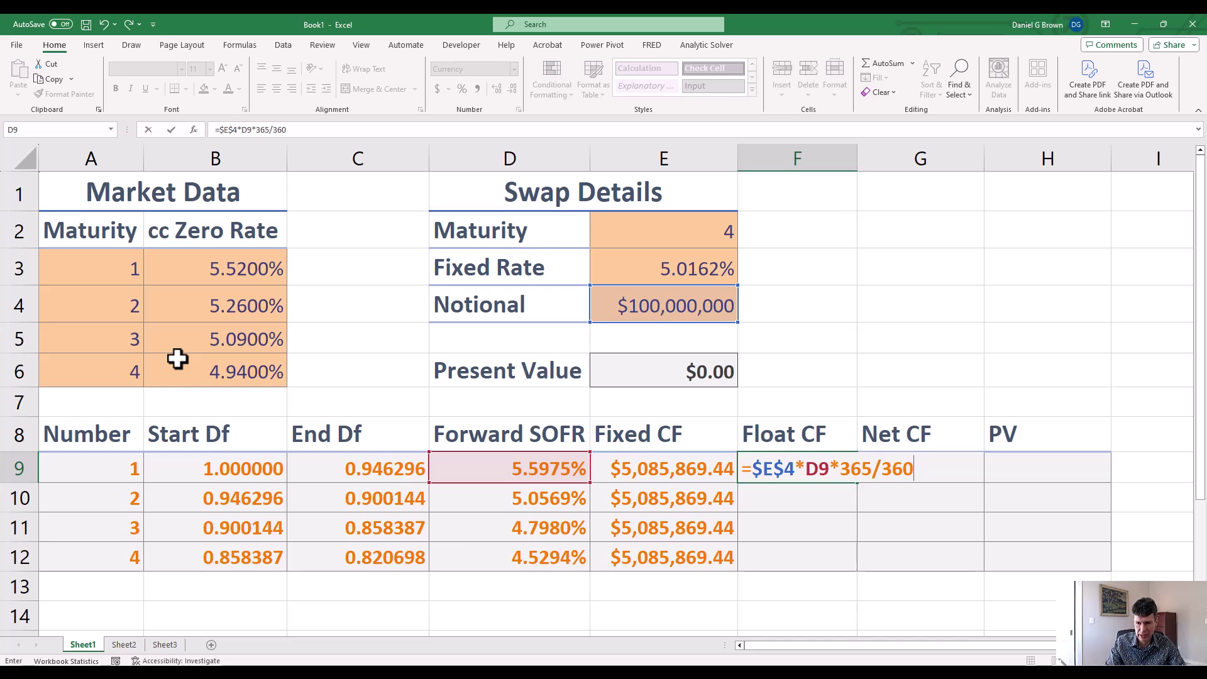
key("ctrl+Return")
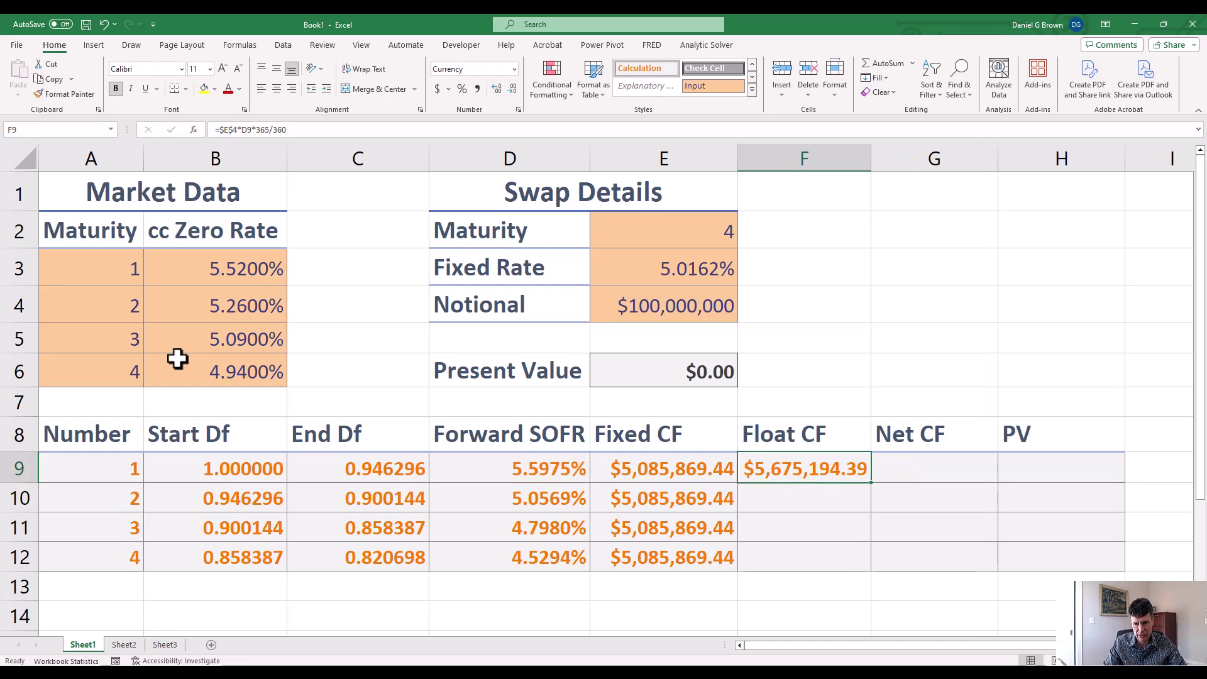
Copy the Float CF formula into F10:F12
key("ctrl+c")
key("shift+Down")
key("shift+Down")
key("shift+Down")
key("ctrl+v")
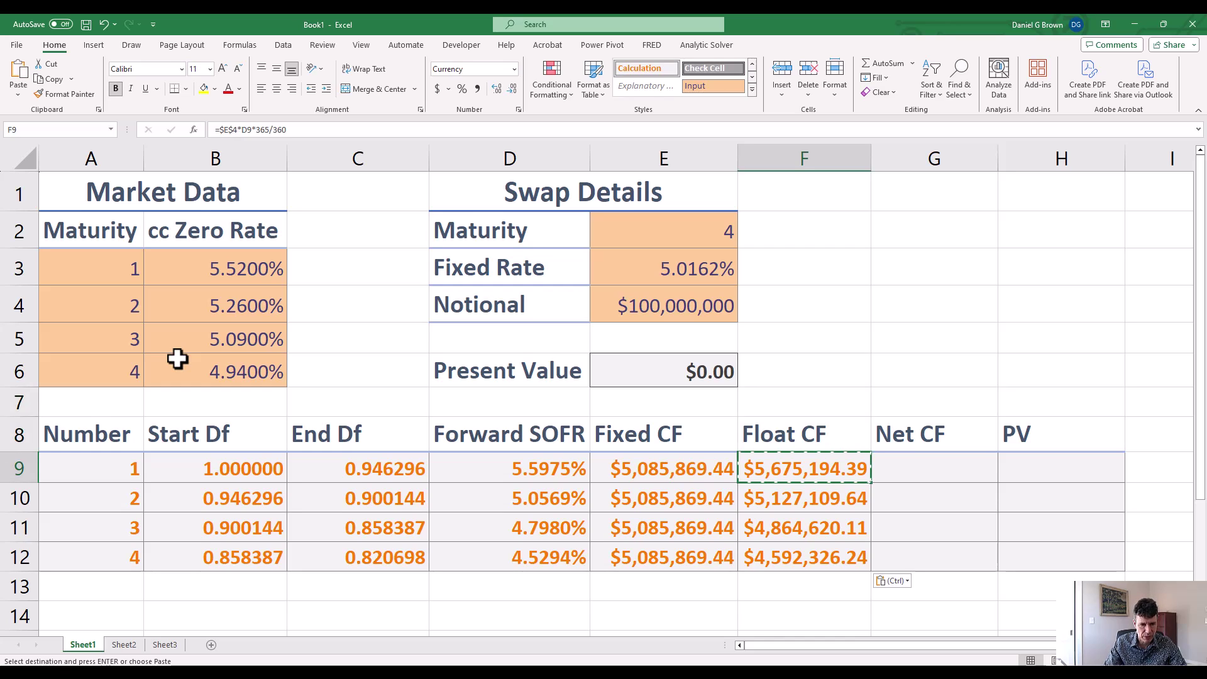
Compare the zero rate, Forward SOFR values, and the Fixed CF versus Float CF formulas and amounts
left_click(194, 268)
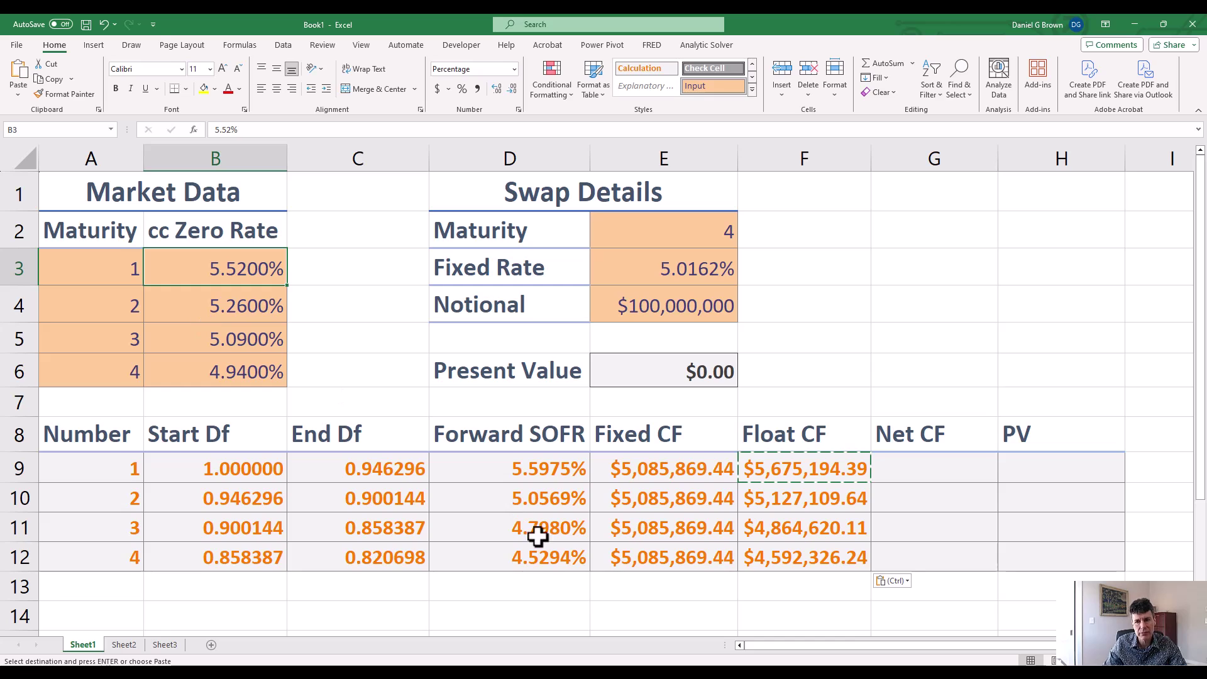
left_click_drag(540, 470, 526, 569)
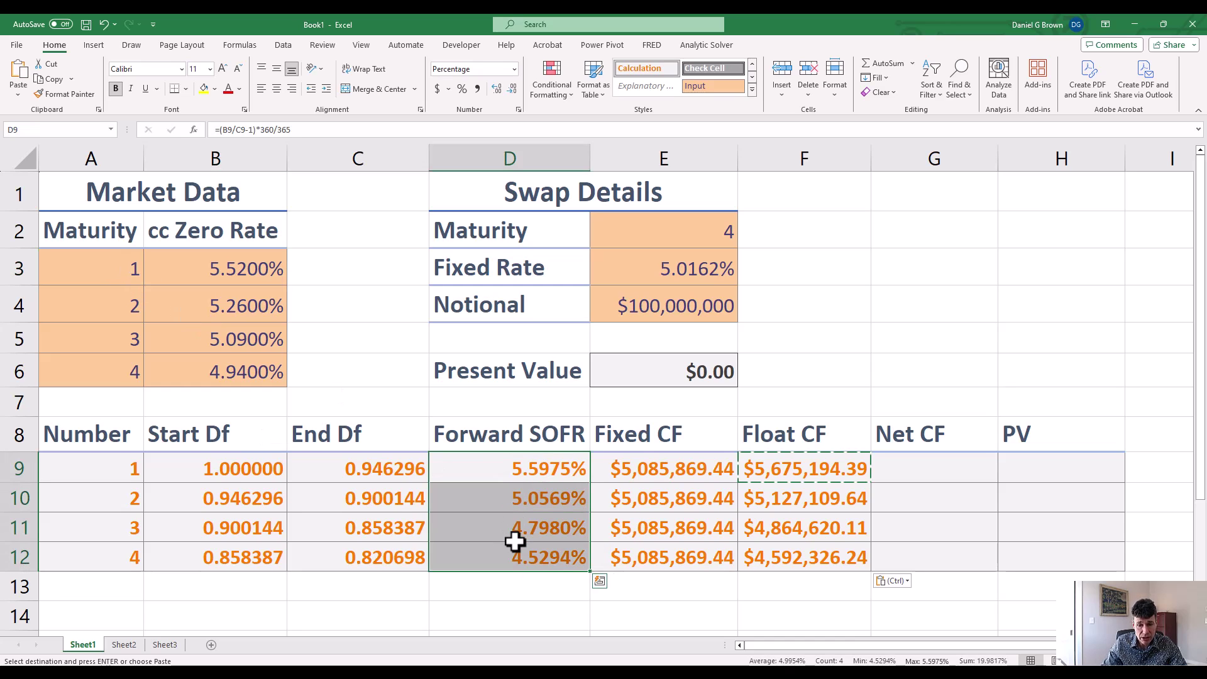
left_click_drag(786, 472, 782, 568)
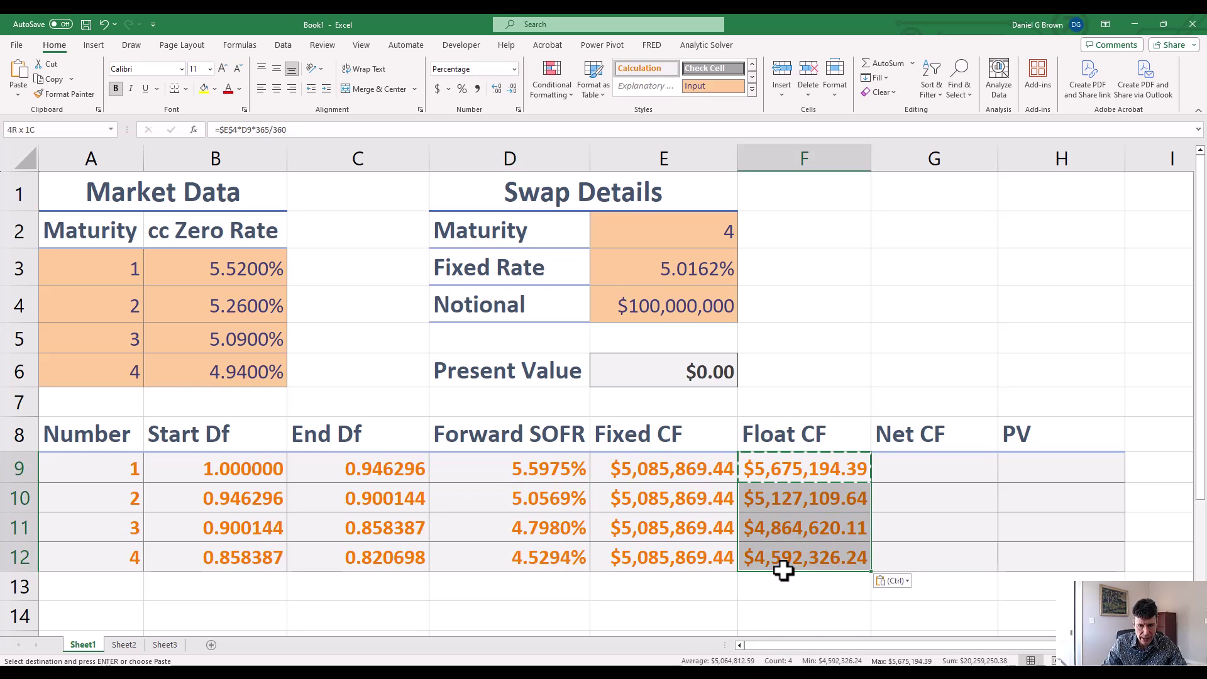
left_click(770, 470)
left_click(647, 470)
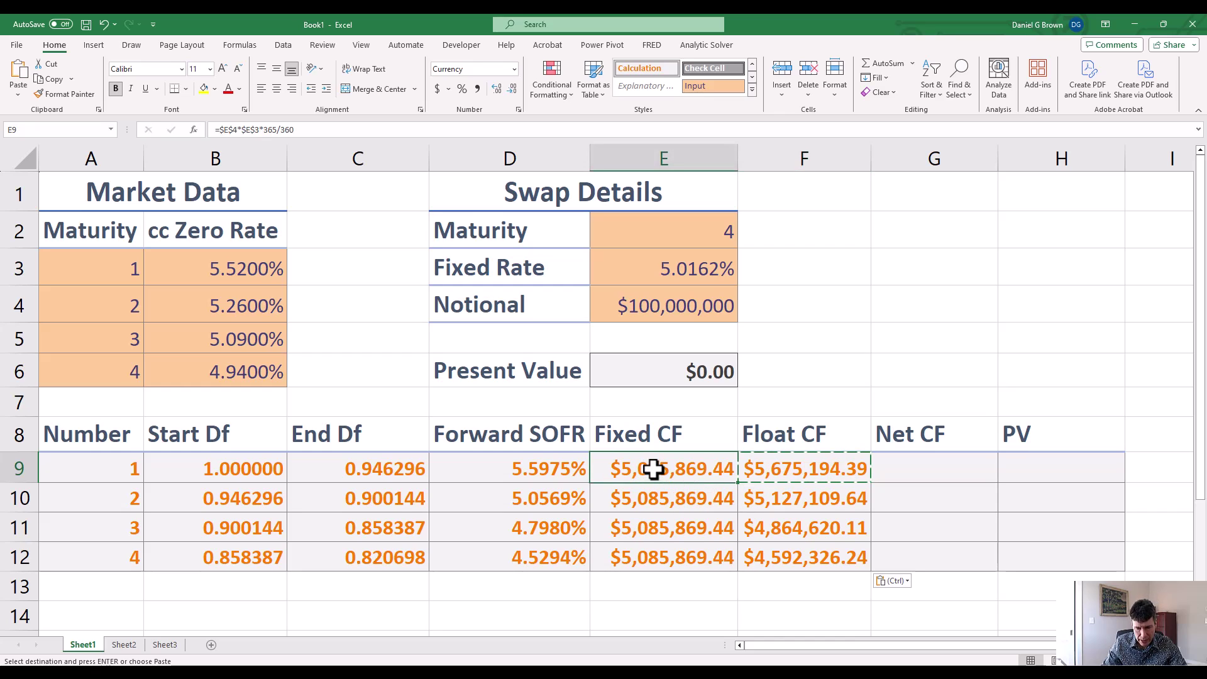
left_click(772, 468)
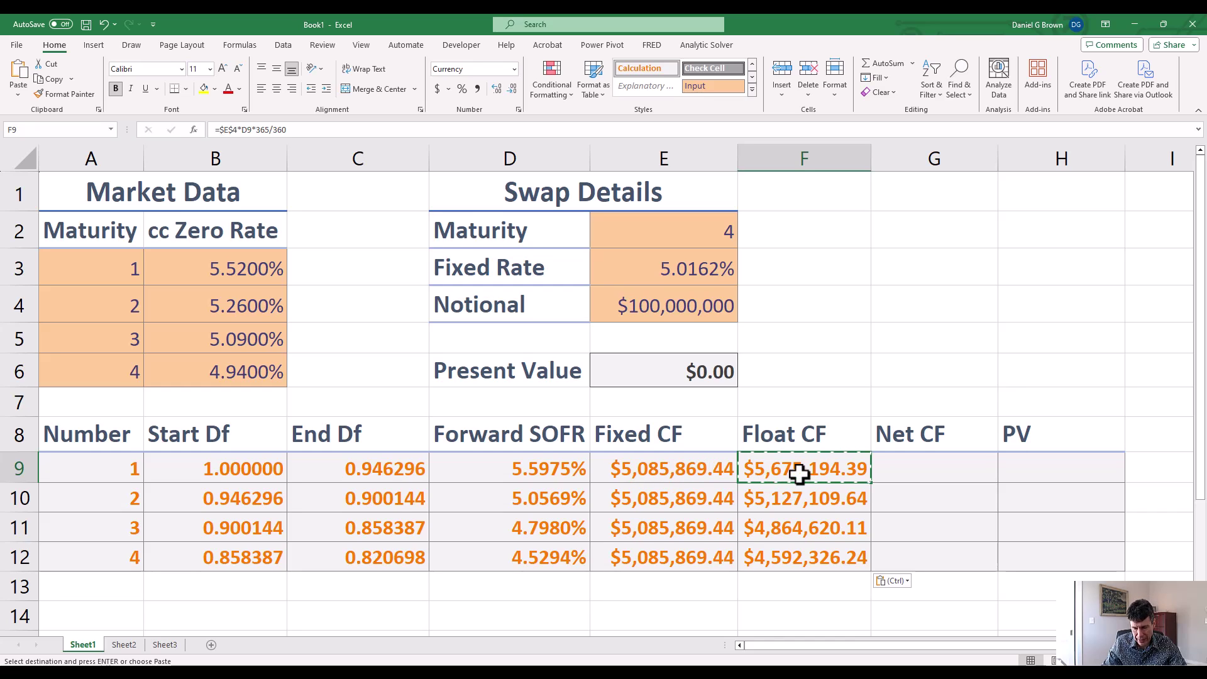
left_click_drag(674, 562, 749, 558)
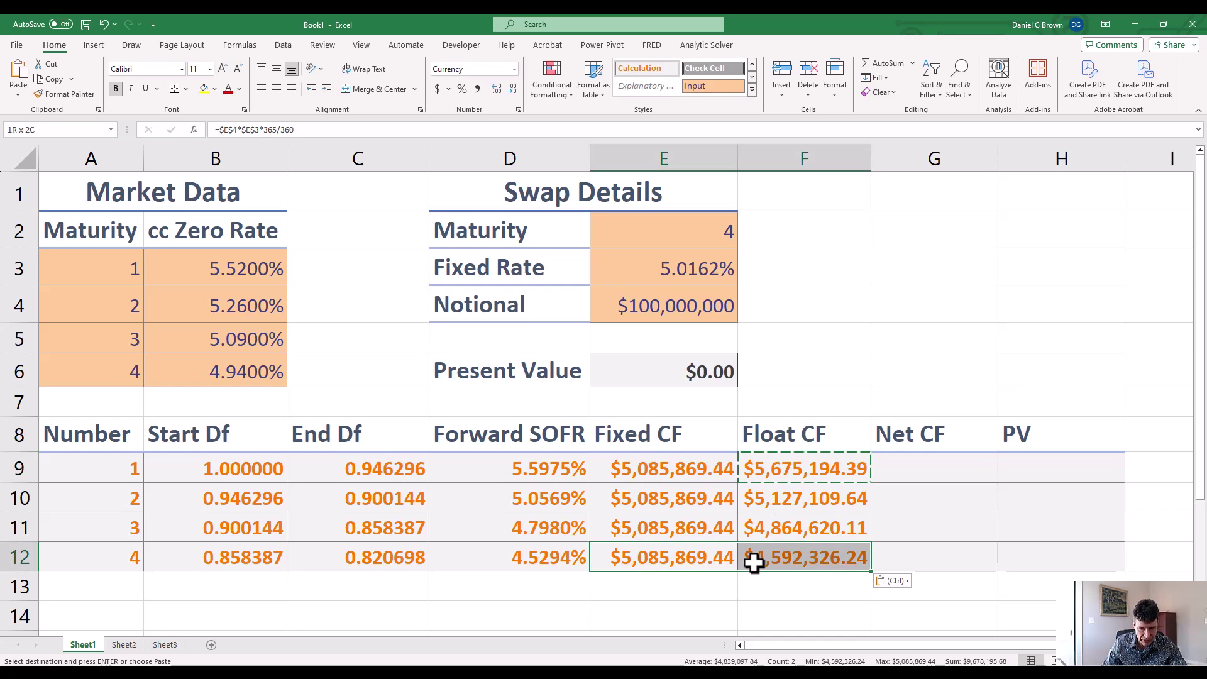
left_click(936, 473)
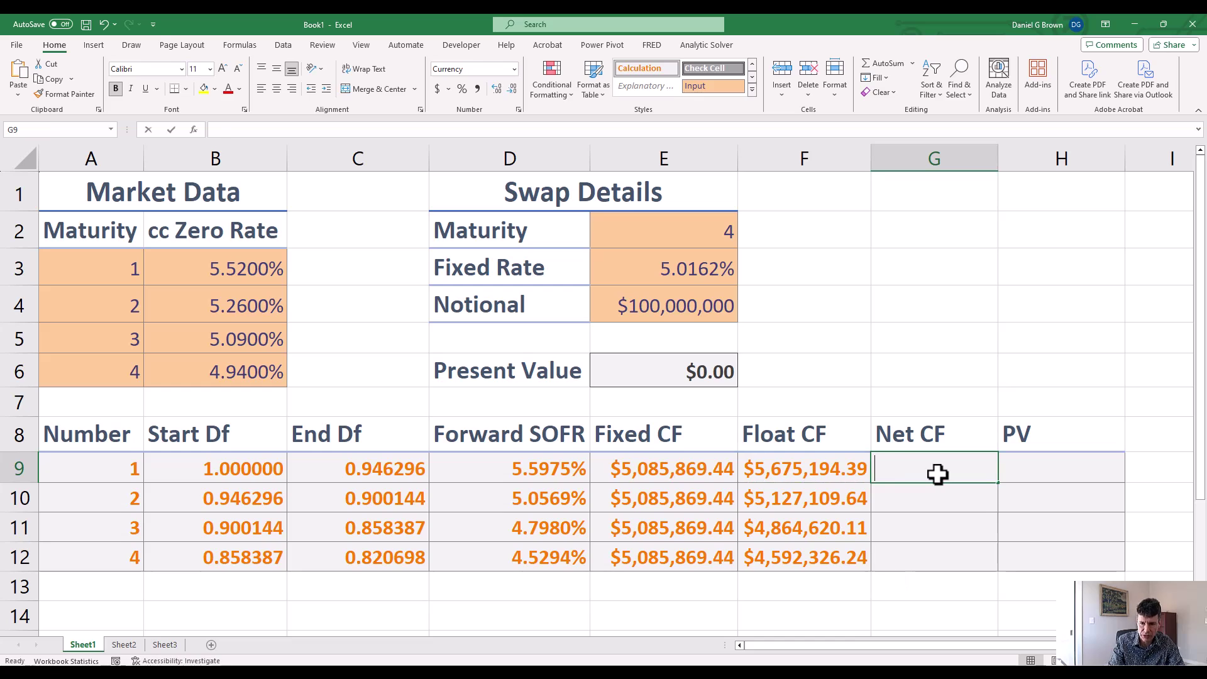
Enter =E9-F9 as the Net CF in G9 and copy it down to G12
type("=E9-F9")
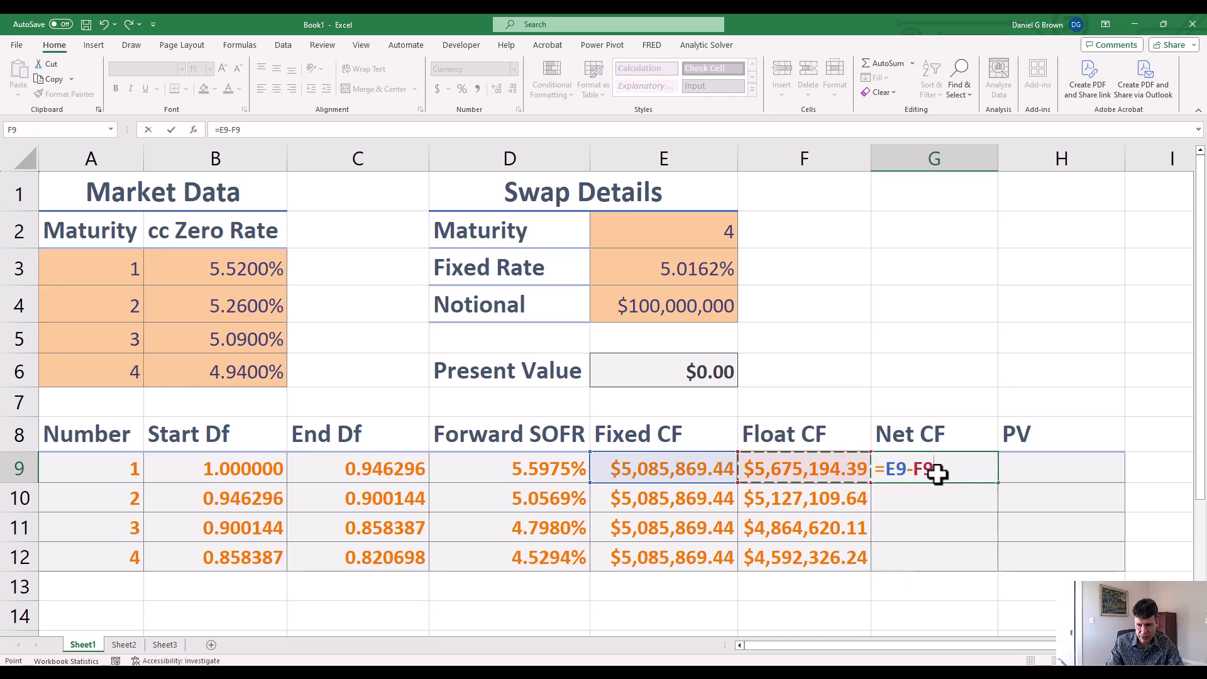
key("ctrl+Return")
key("ctrl+c")
key("shift+Down")
key("shift+Down")
key("shift+Down")
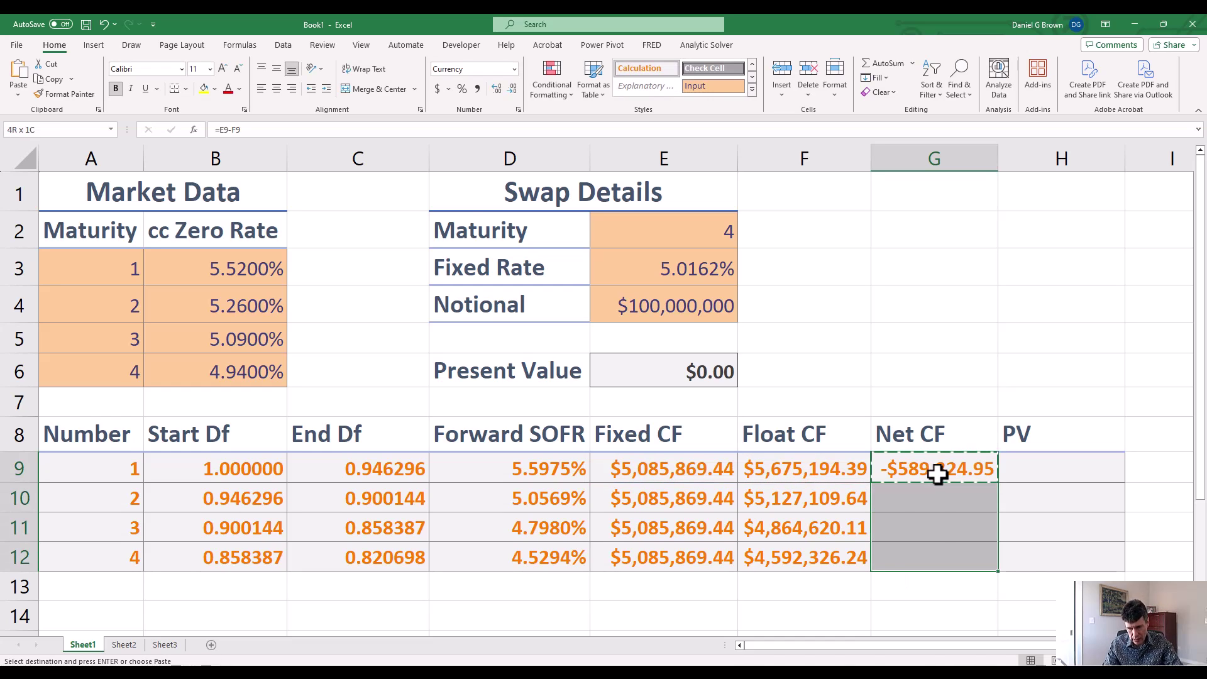
key("ctrl+v")
key("Down")
key("Down")
key("Down")
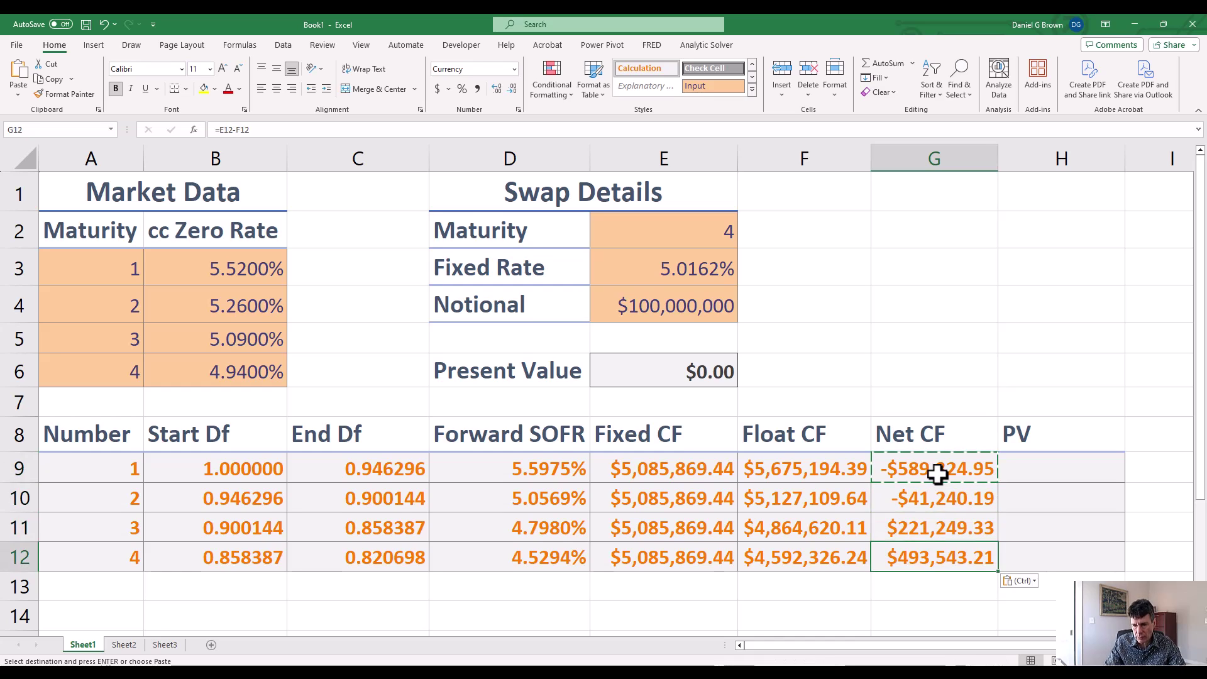
key("Up")
key("Up")
key("Up")
key("Right")
Enter =G9*C9 as the PV in H9 and copy to H12, giving a $169.66 Present Value
type("=")
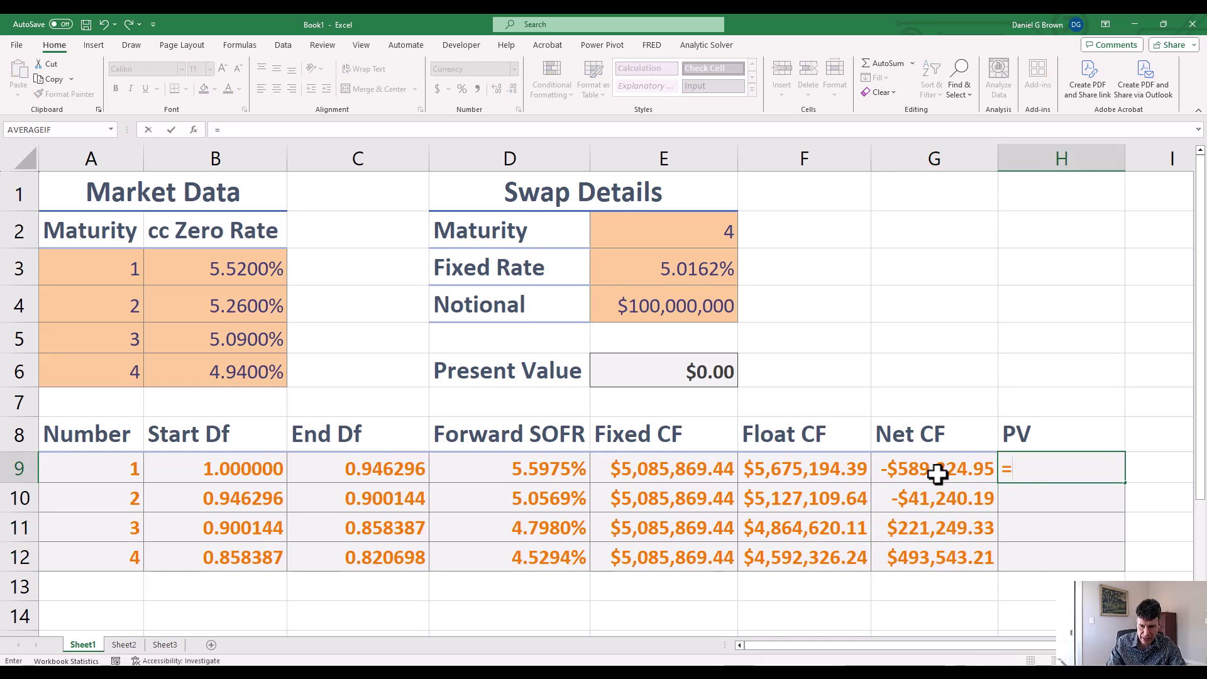
key("Left")
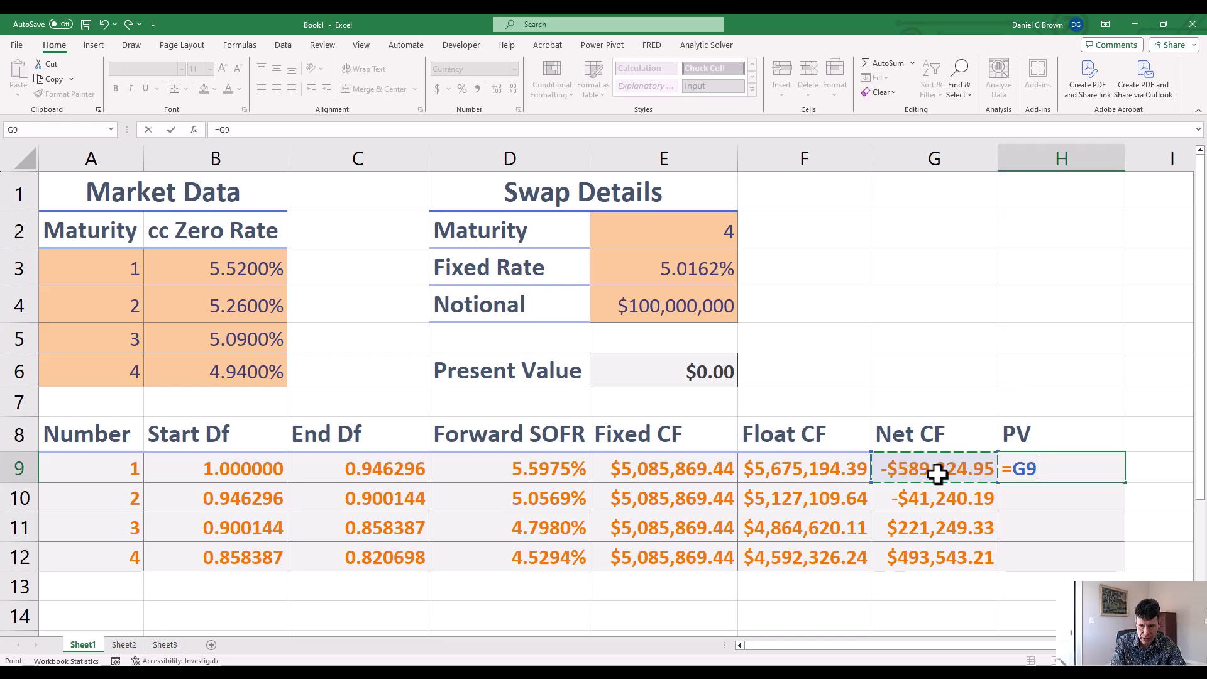
type("*")
key("Left")
key("Left")
key("Left")
key("Left")
key("Left")
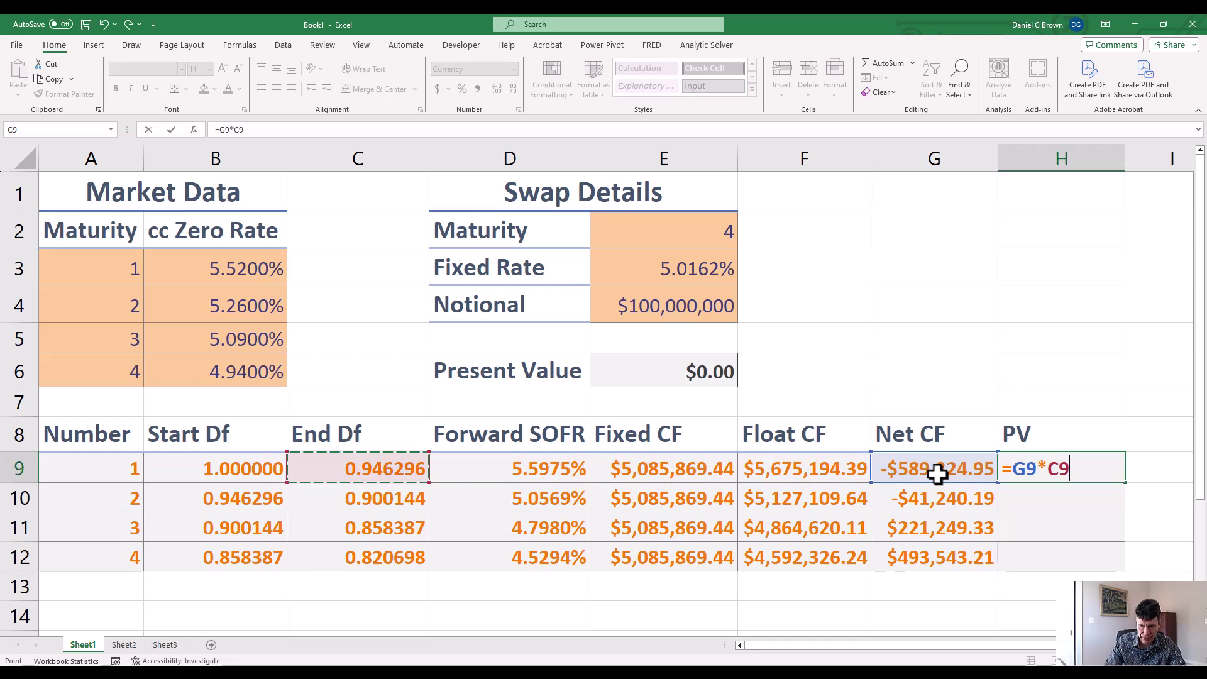
key("Return")
key("Up")
key("ctrl+c")
key("shift+Down")
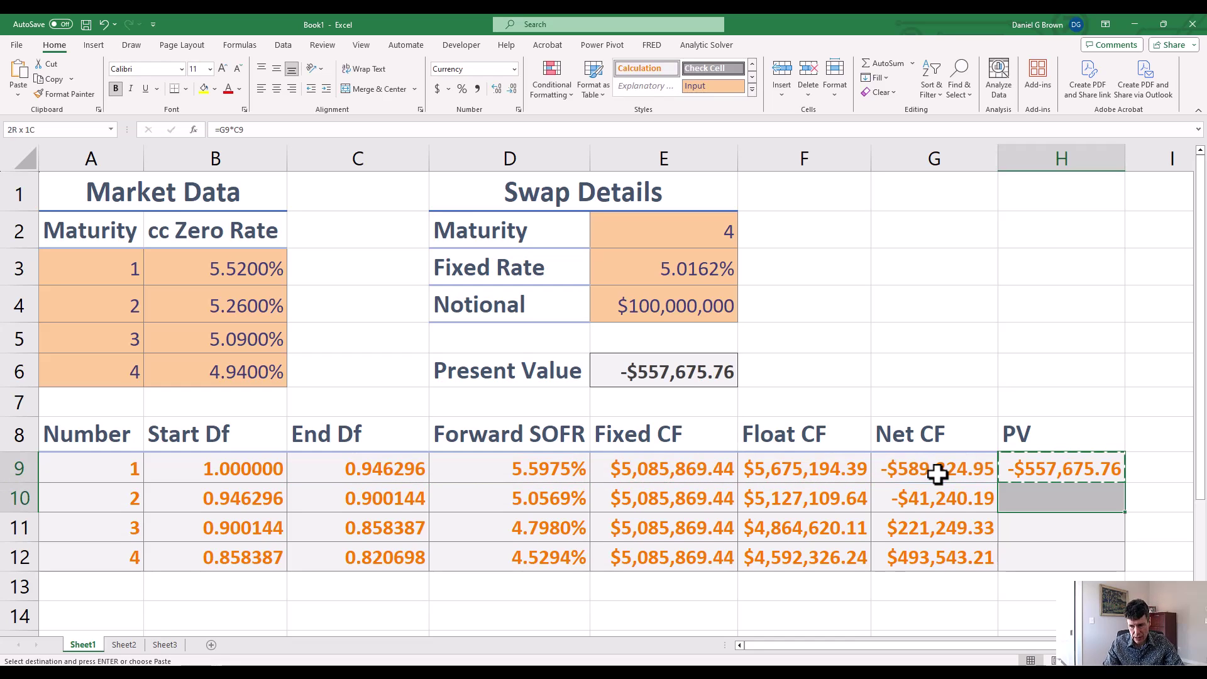
key("shift+Down")
key("shift+Down")
key("ctrl+v")
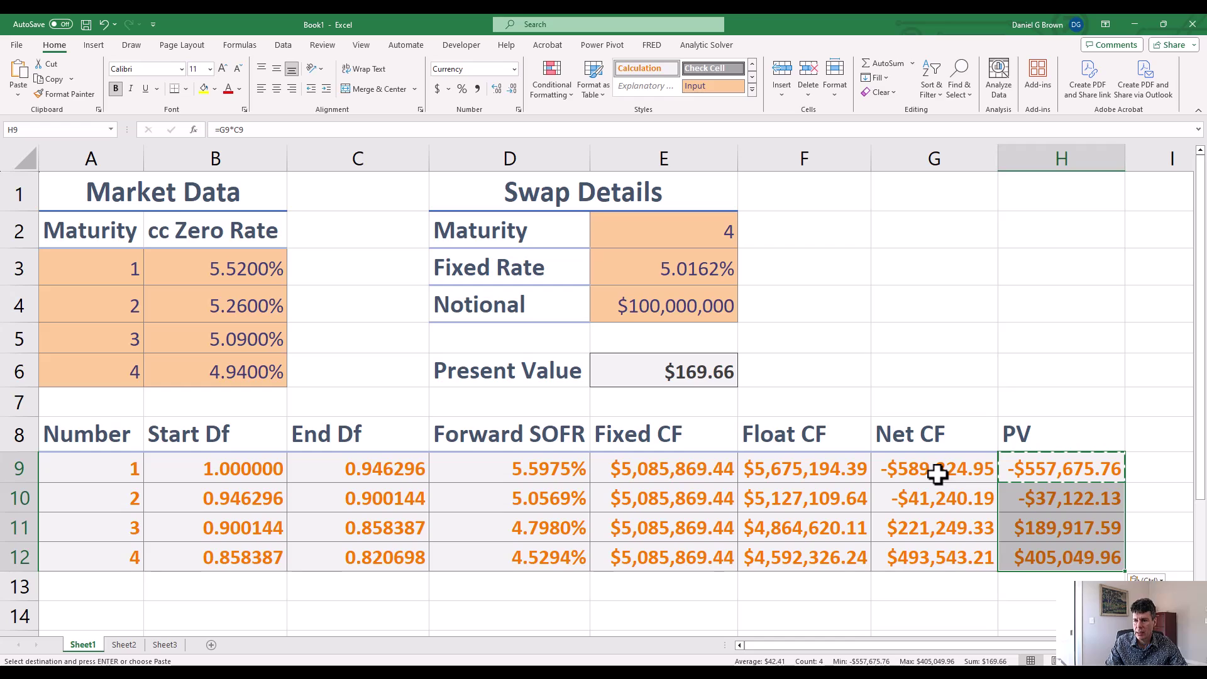
key("Up")
key("Down")
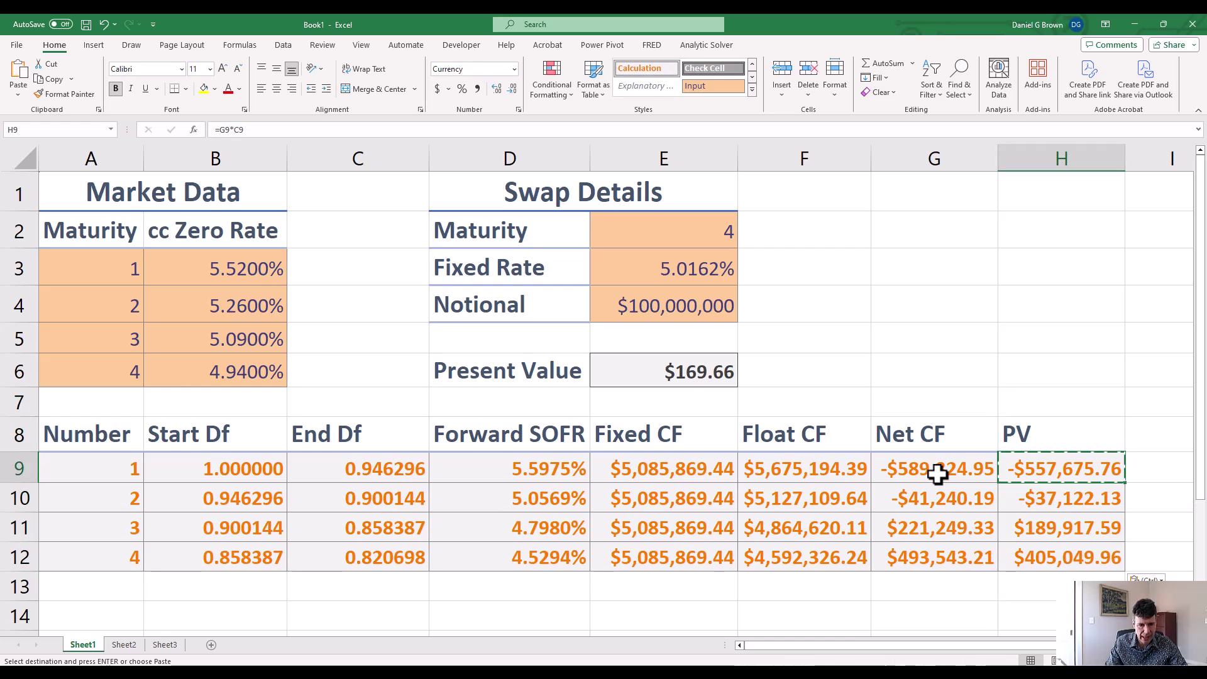
key("Down")
key("Down")
key("Down")
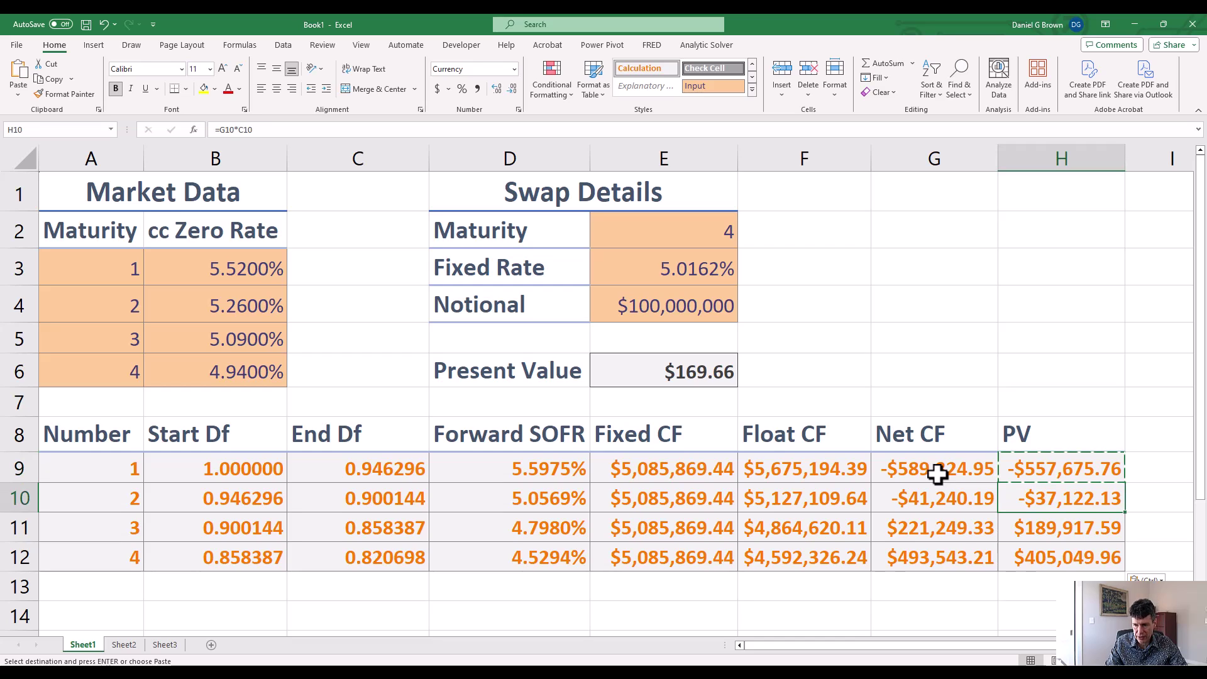
key("Up")
key("Up")
key("Up")
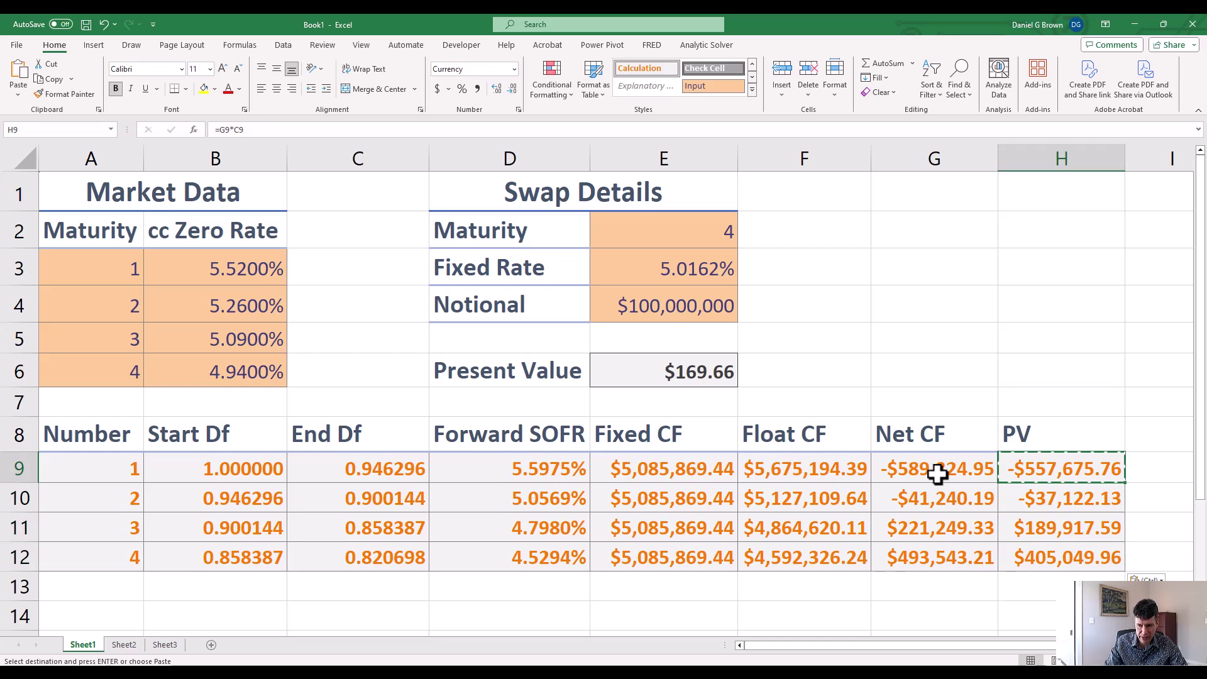
key("Down")
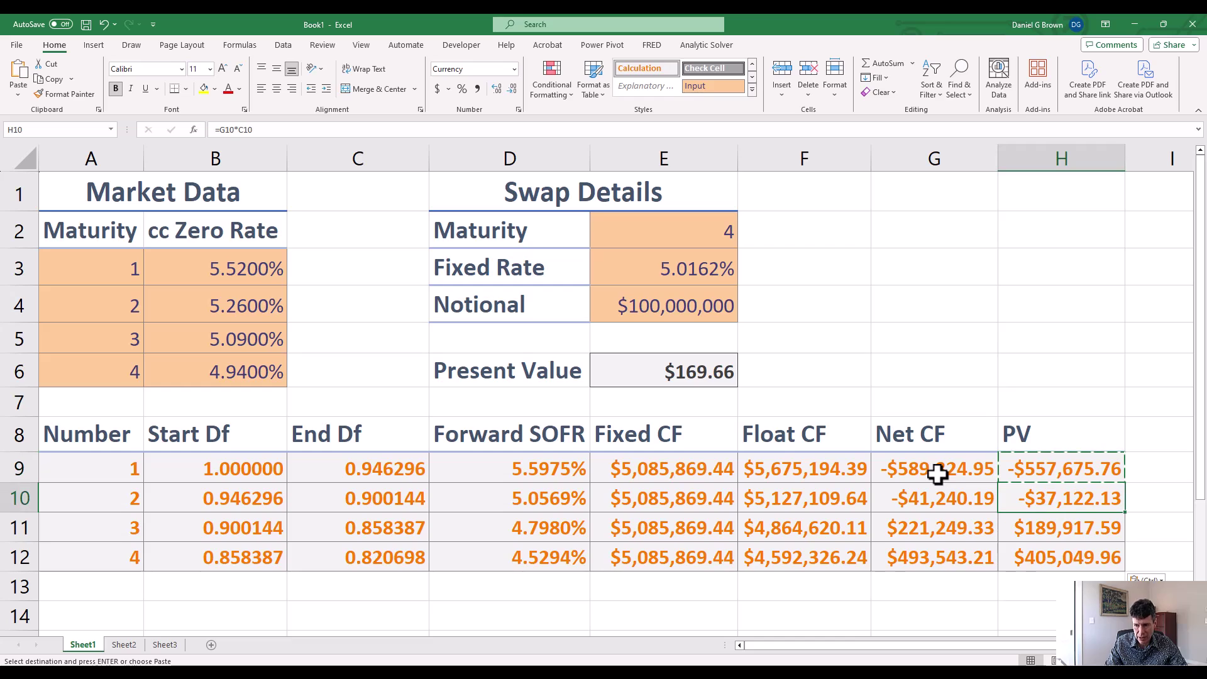
key("Down")
key("Down")
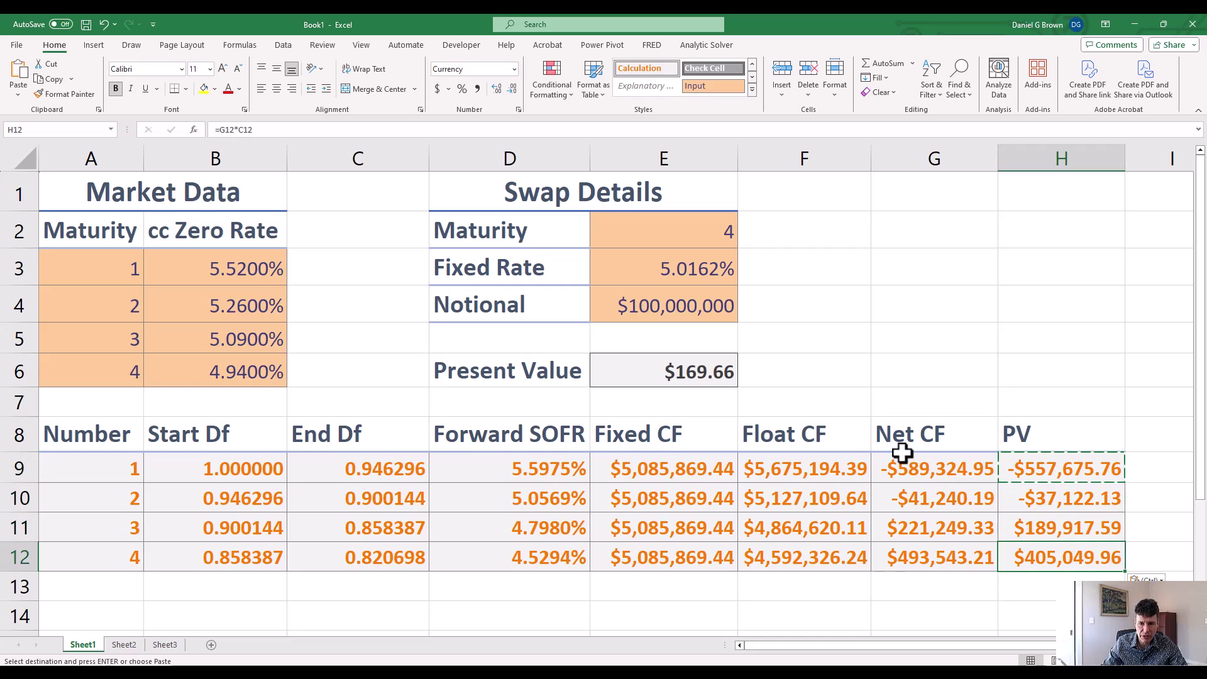
left_click(667, 377)
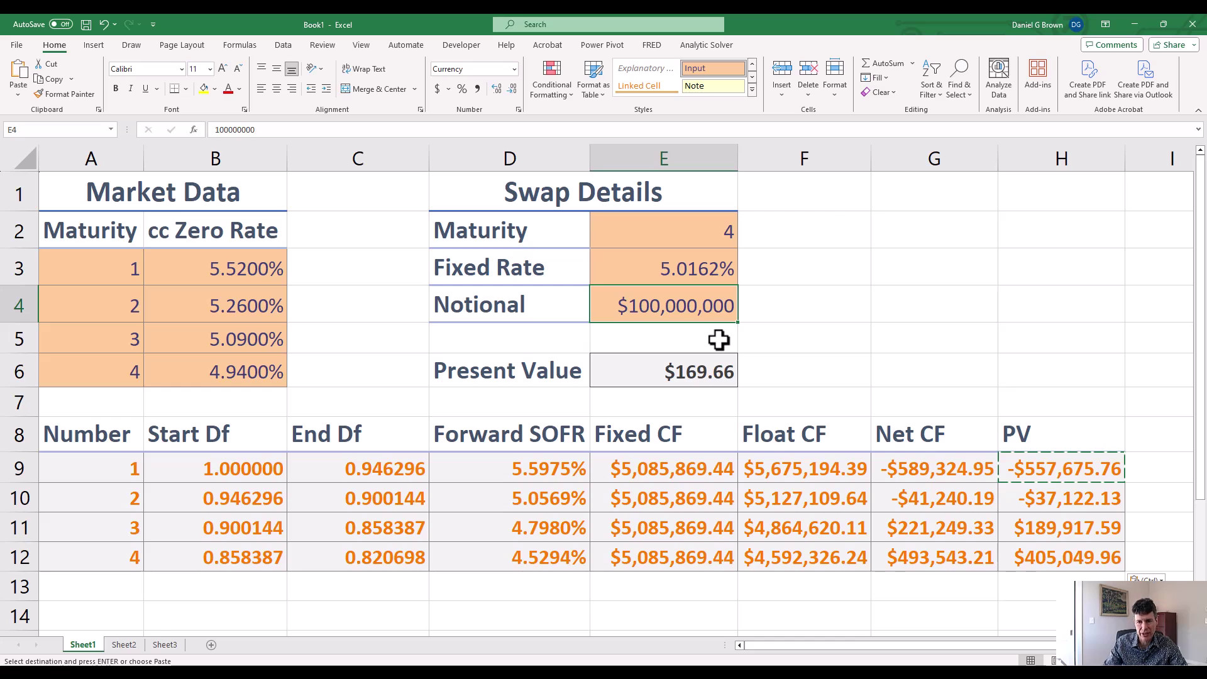
key("Down")
key("Down")
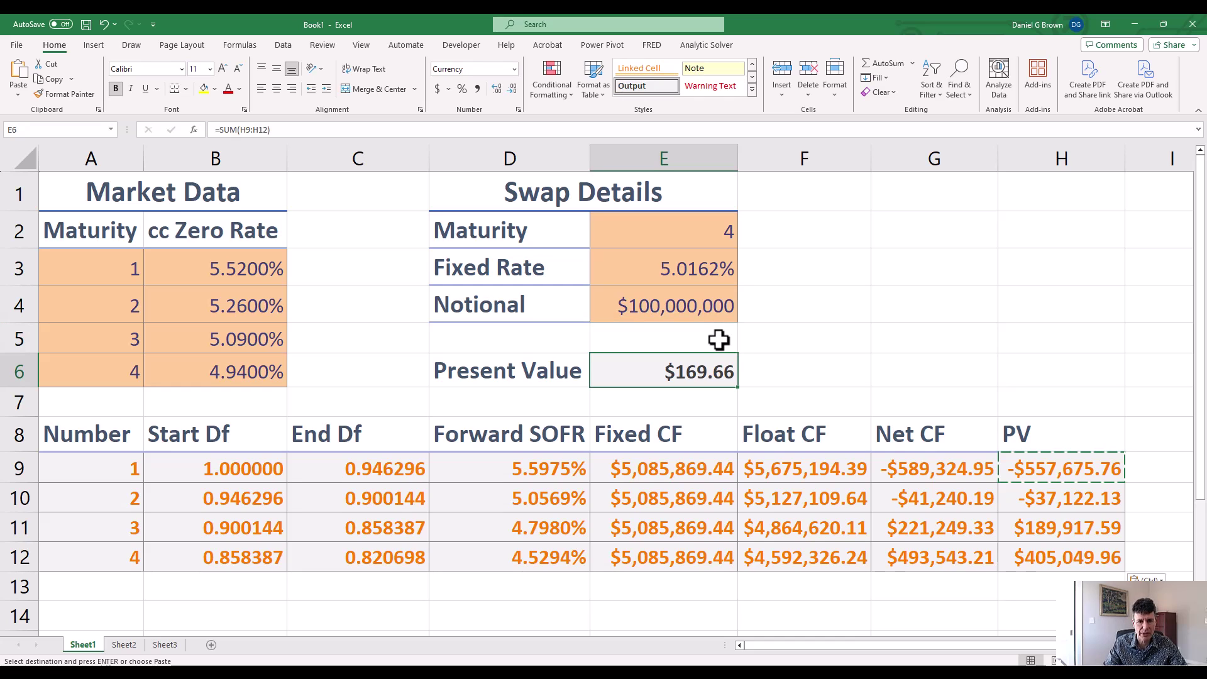
key("Up")
key("Up")
key("Up")
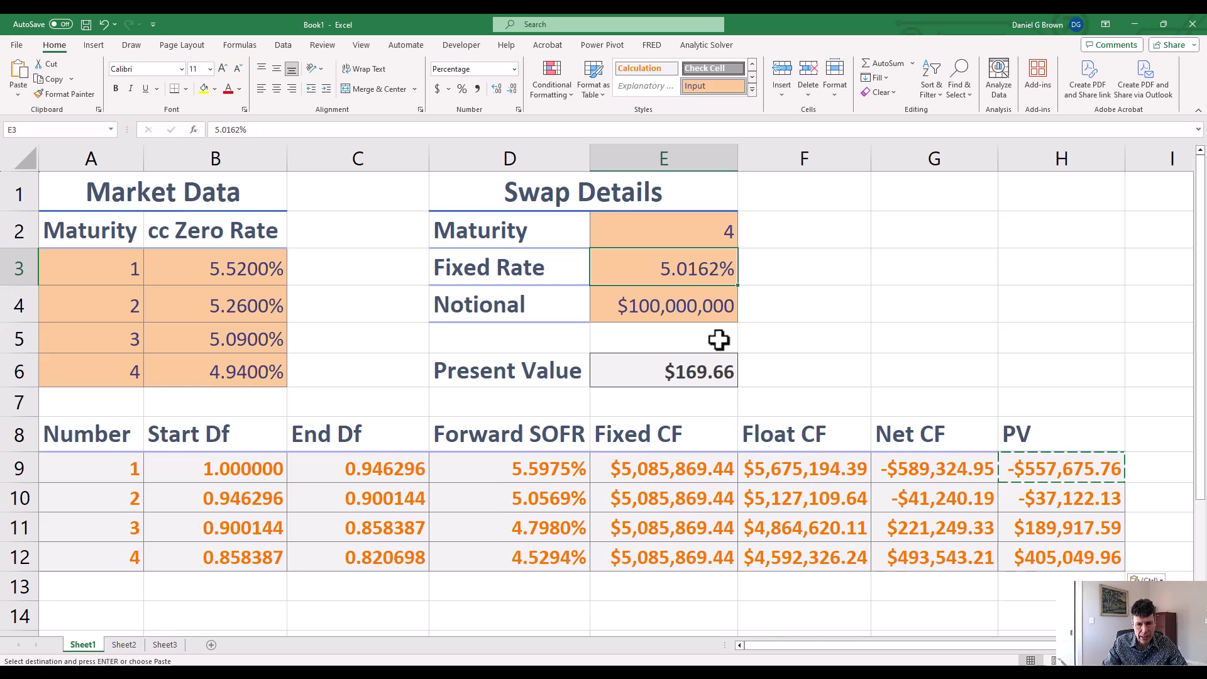
key("Down")
key("Left")
key("Down")
key("Down")
key("Down")
key("Left")
key("Right")
key("Down")
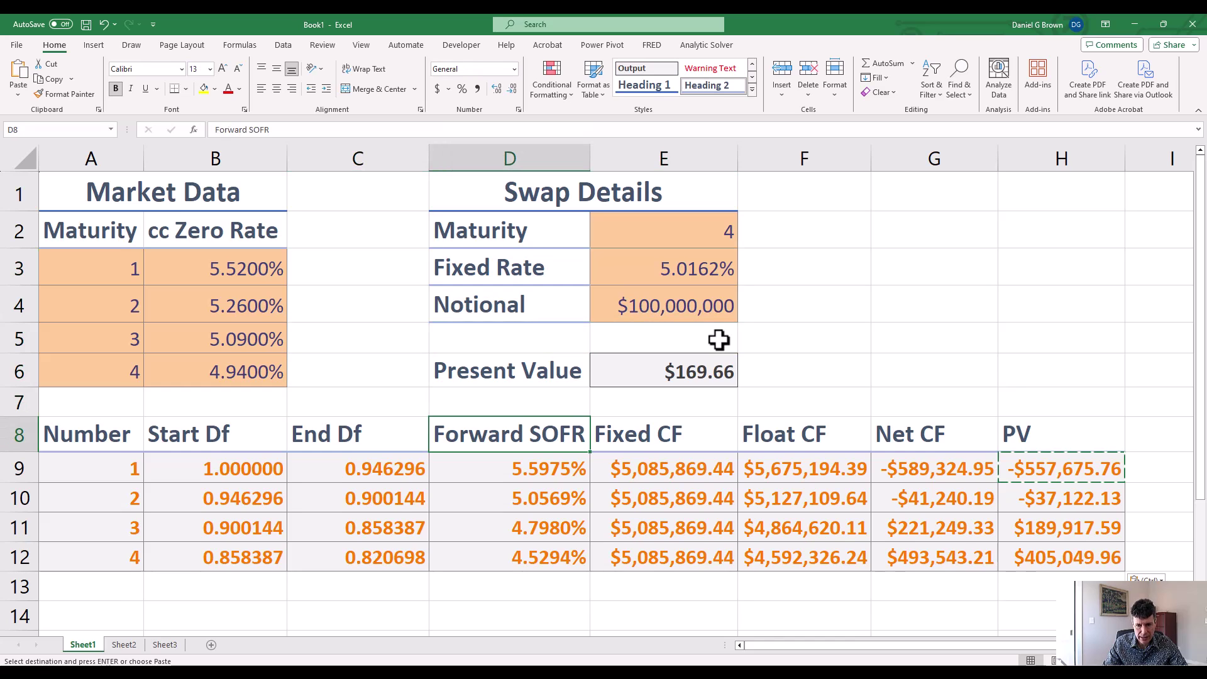